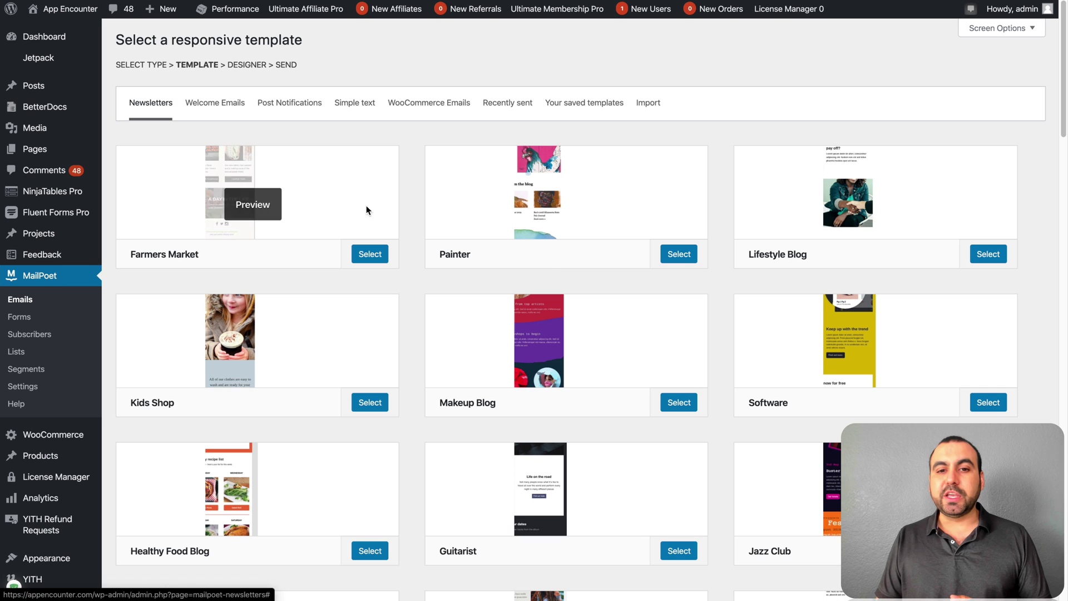
Scroll the template gallery and preview the Hotels template.
scroll(614, 325, "down", 5)
scroll(614, 325, "down", 20)
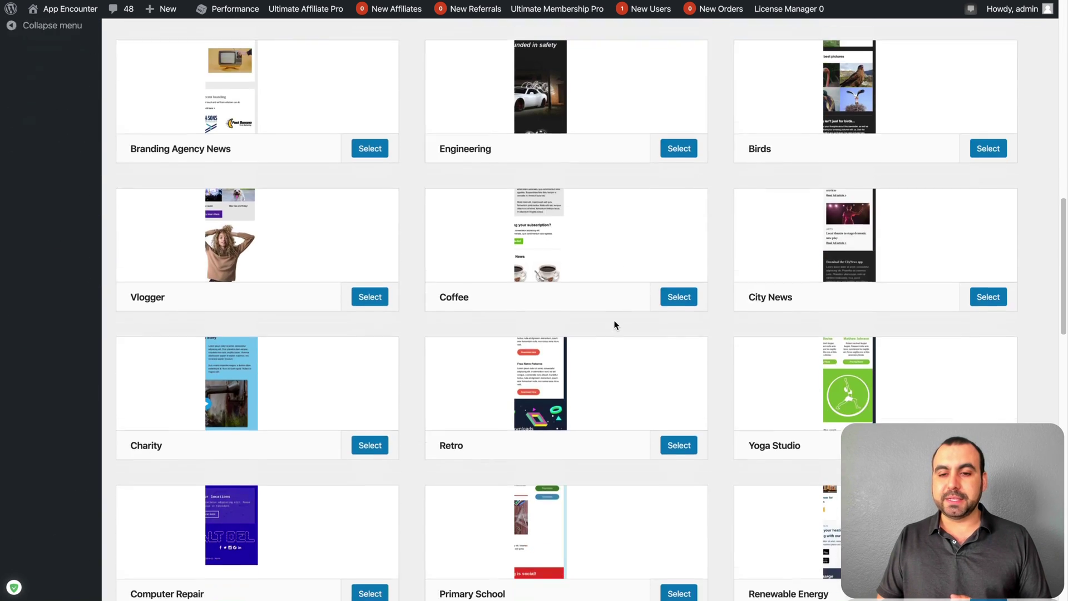
scroll(613, 325, "down", 3)
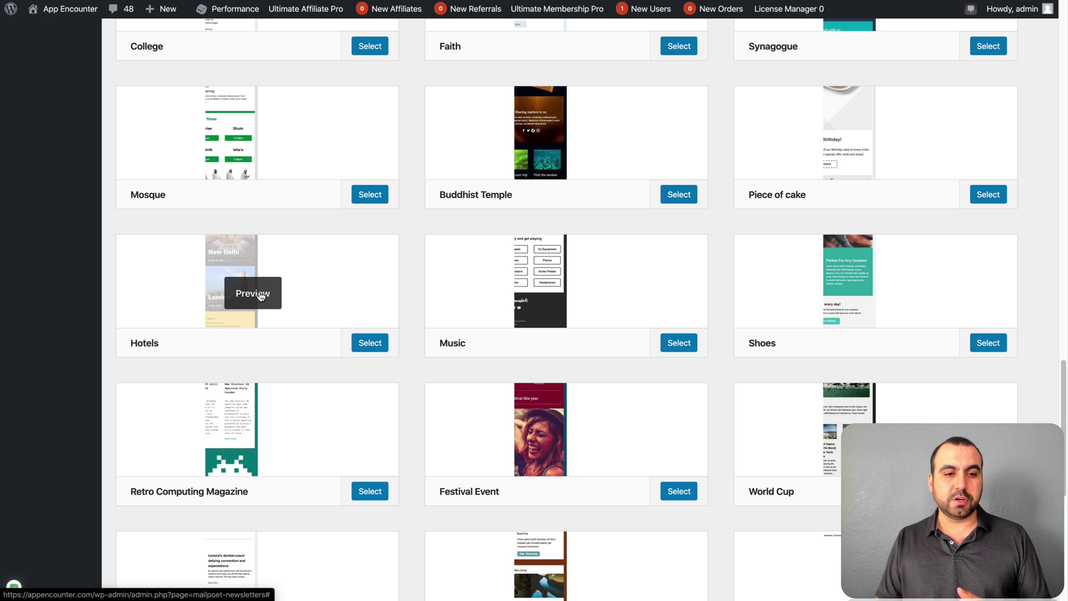
left_click(260, 293)
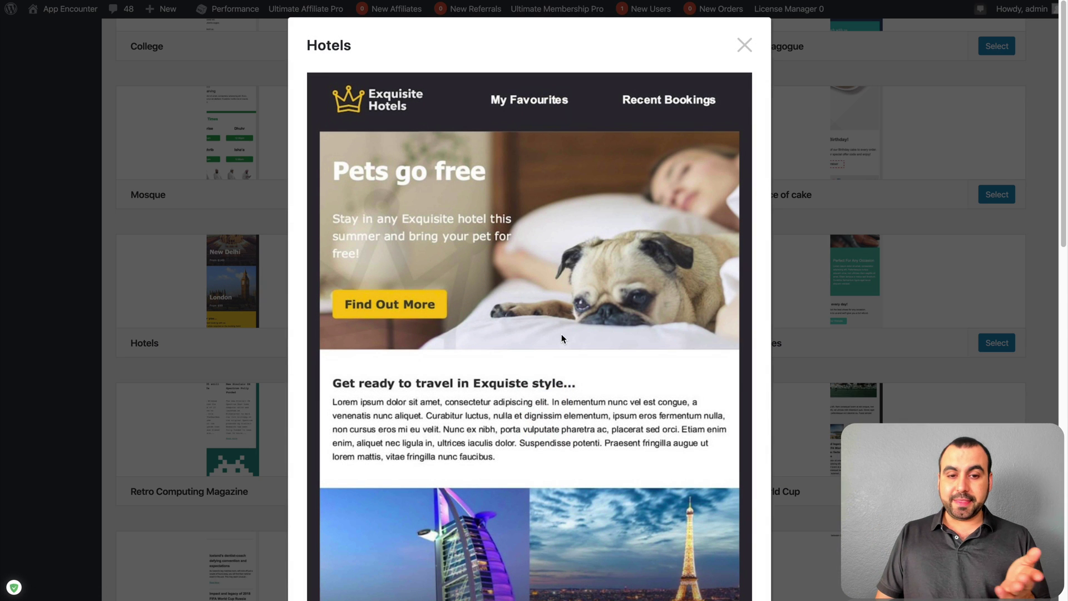
scroll(562, 334, "down", 10)
scroll(562, 336, "down", 5)
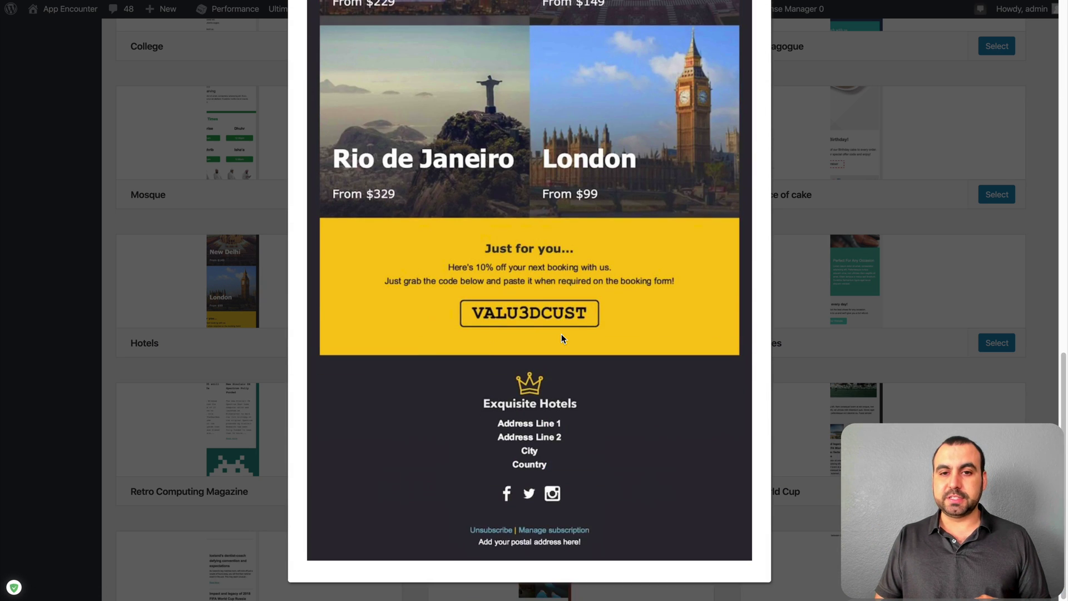
scroll(562, 334, "up", 15)
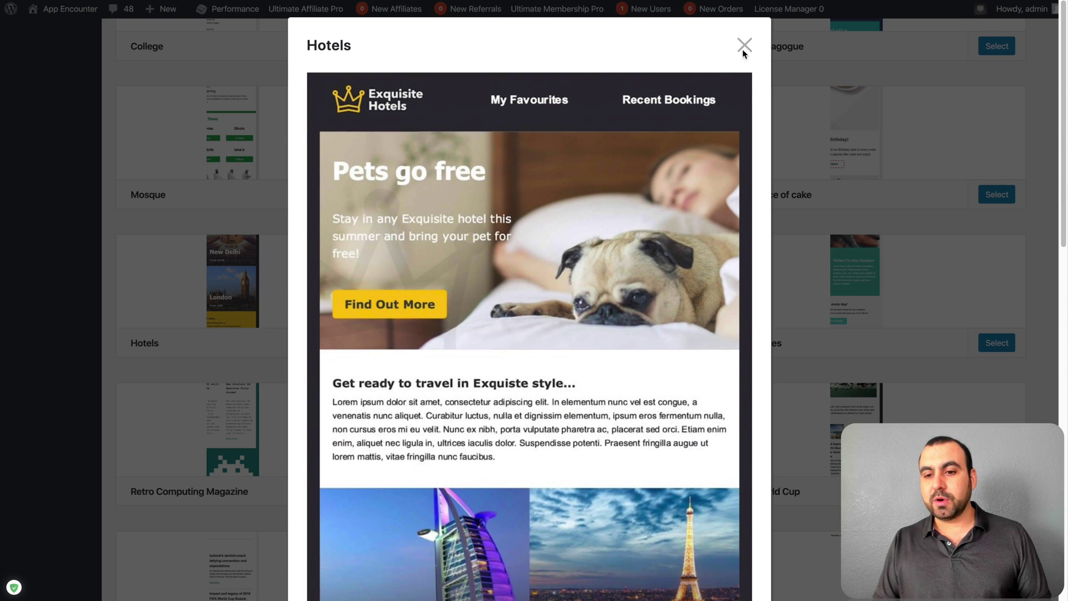
left_click(745, 45)
Preview the Festival Event template, then select Hotels as the newsletter template.
scroll(639, 340, "down", 1)
left_click(556, 377)
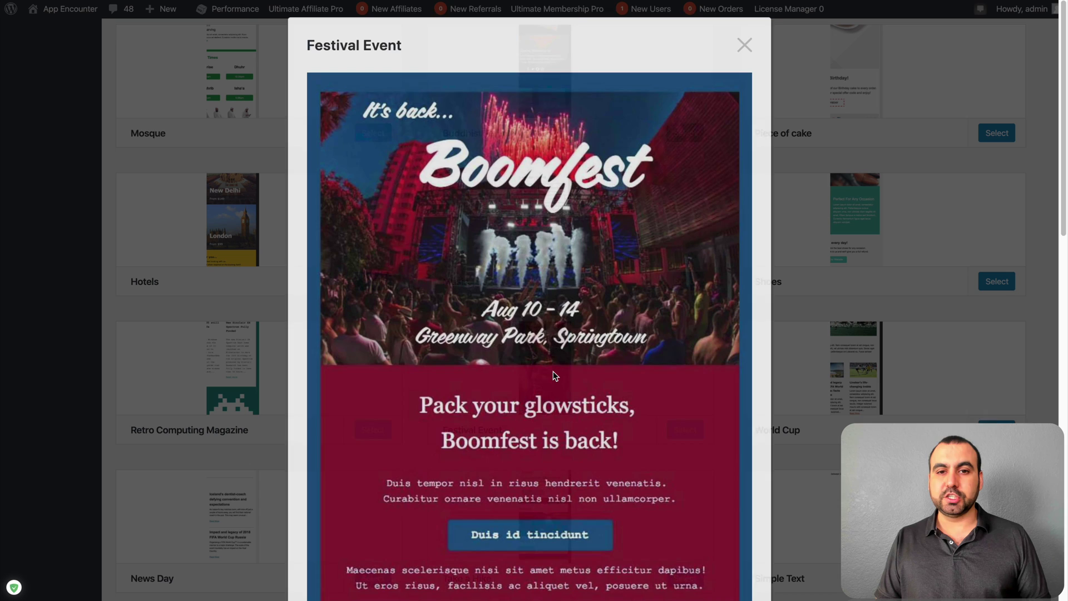
scroll(554, 376, "down", 5)
scroll(553, 375, "down", 8)
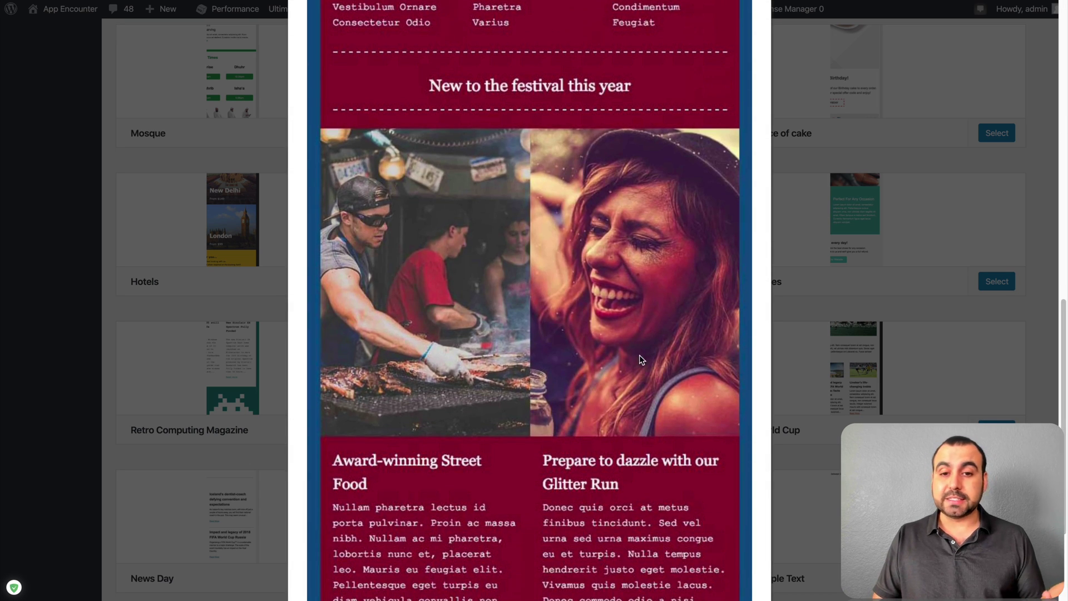
left_click(843, 310)
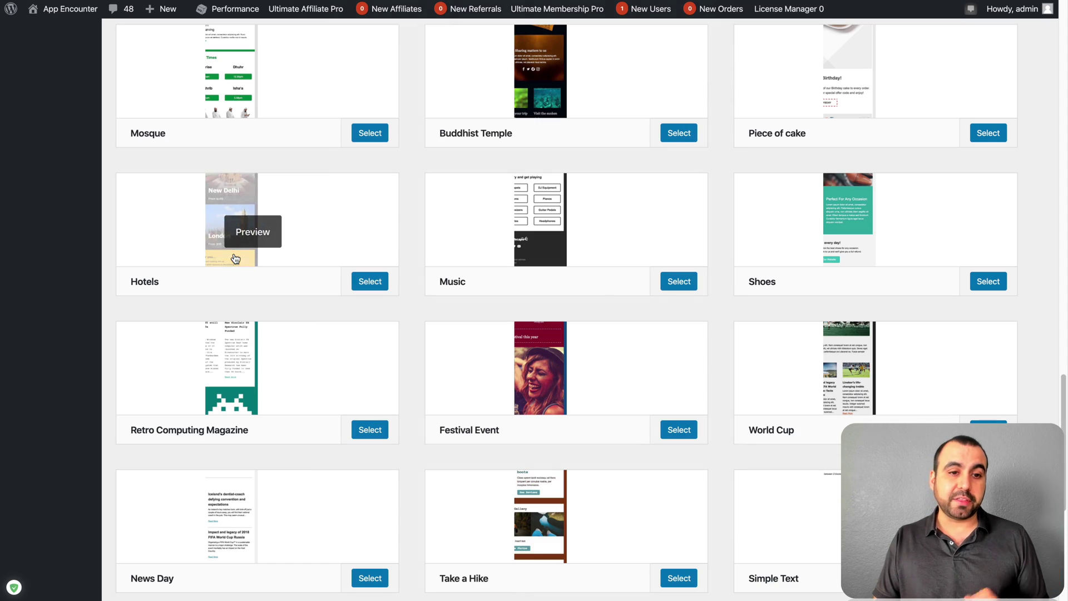
left_click(369, 282)
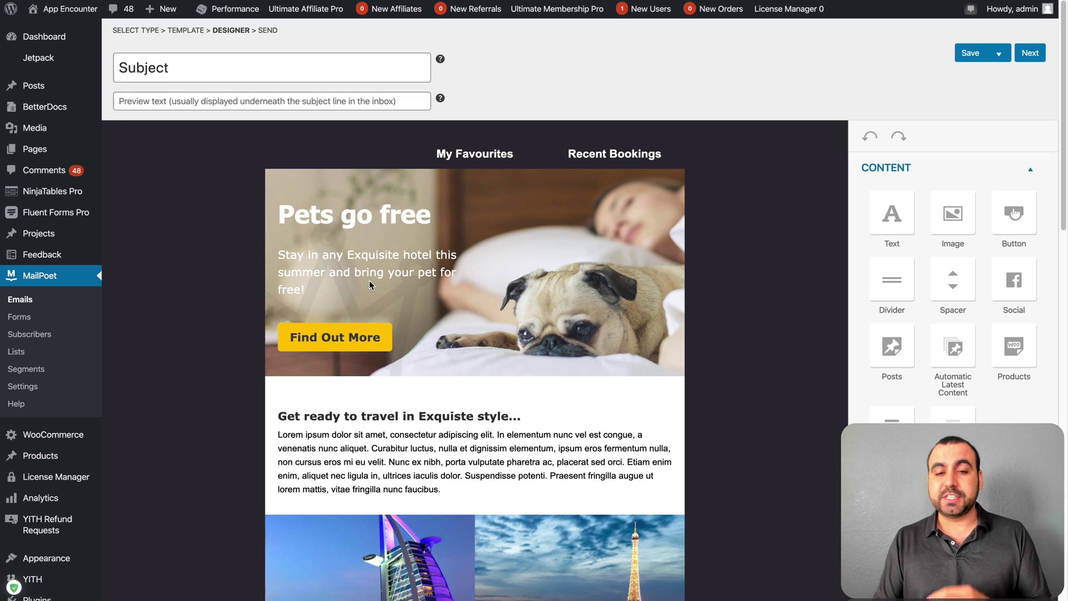
Set the Find Out More button's background colour to blue #0084ff.
left_click(322, 356)
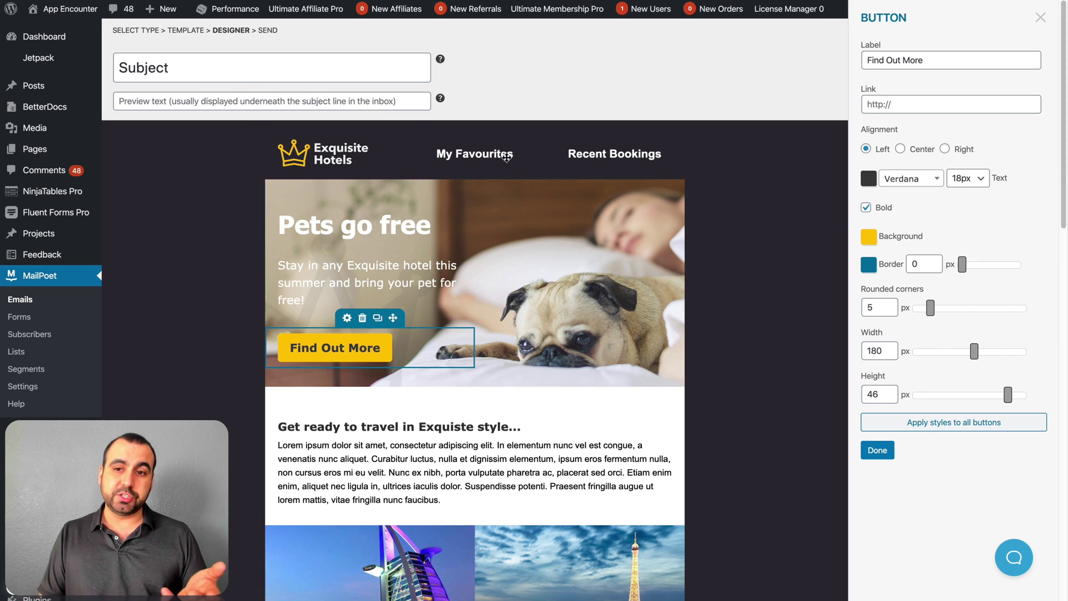
left_click(868, 237)
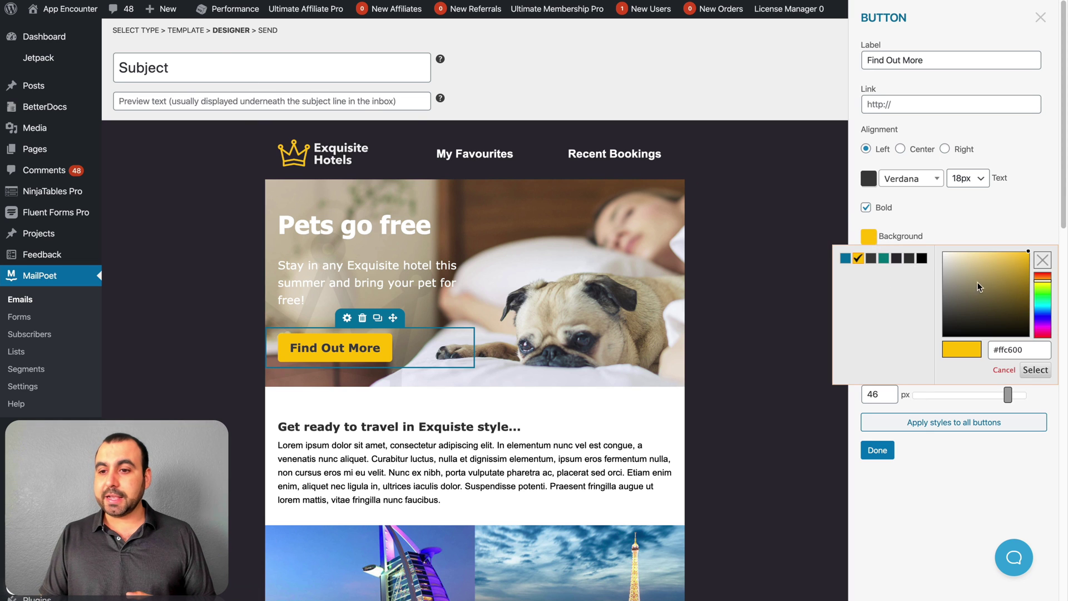
left_click(1045, 316)
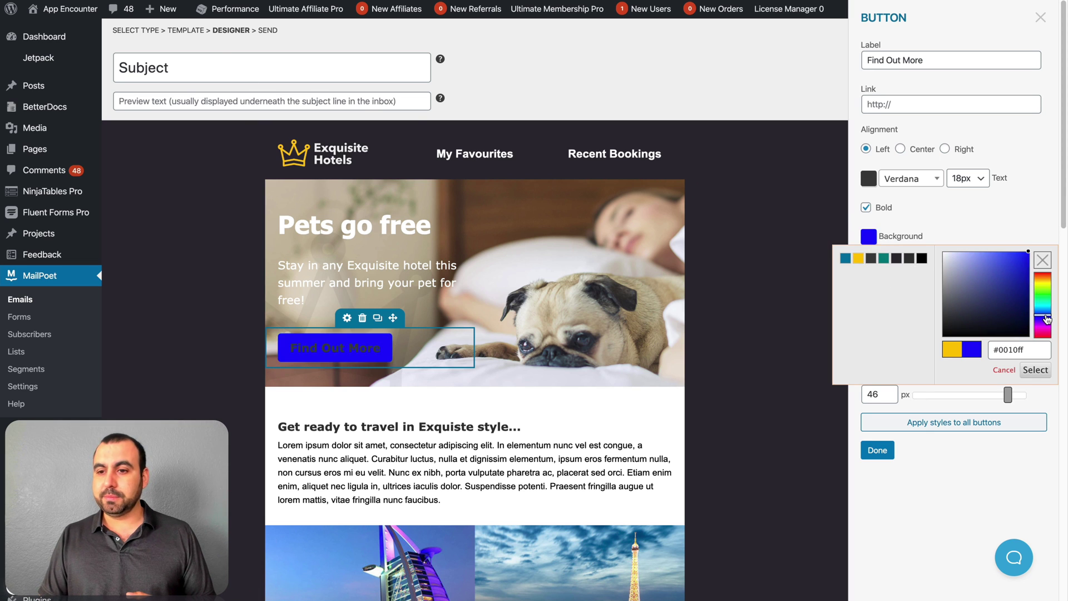
left_click_drag(1046, 318, 1046, 310)
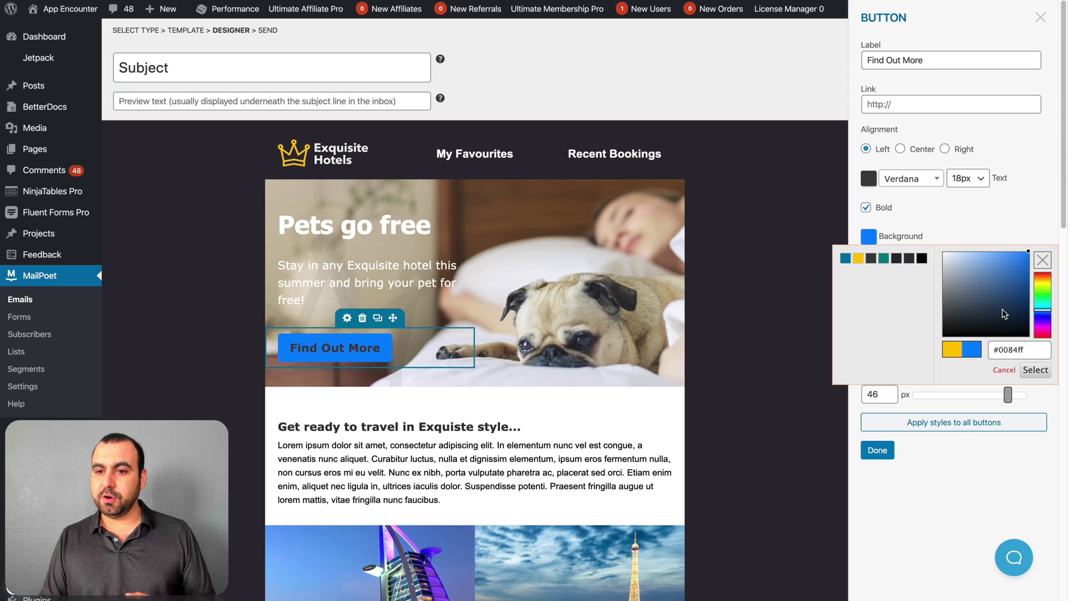
left_click(1015, 220)
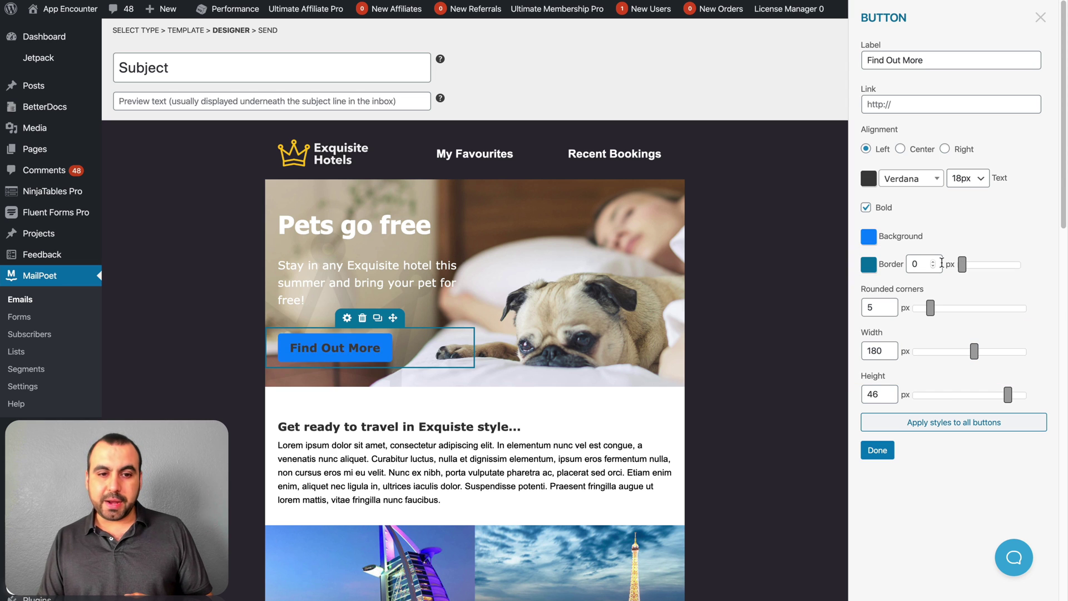
Leave the border colour unchanged and make the button label text white (#ffffff).
left_click(868, 264)
left_click(1004, 236)
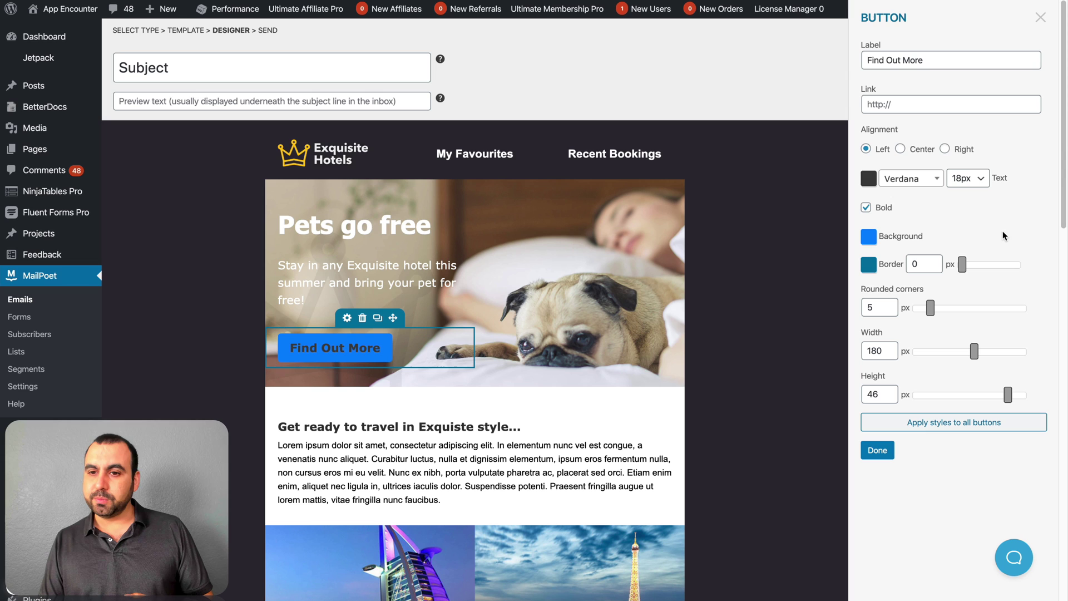
left_click(869, 179)
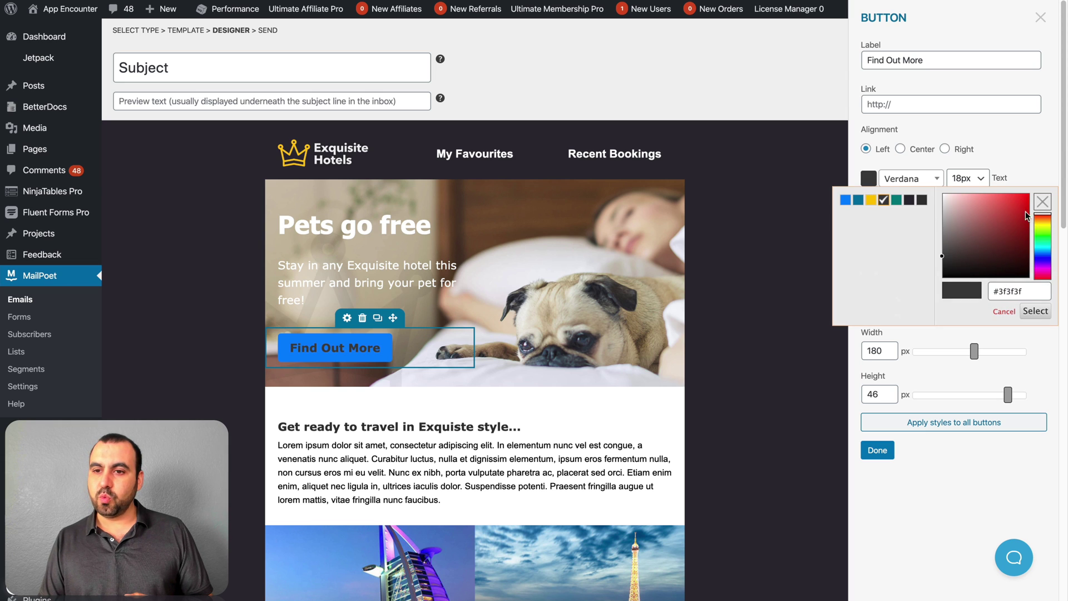
left_click(943, 194)
left_click(1026, 153)
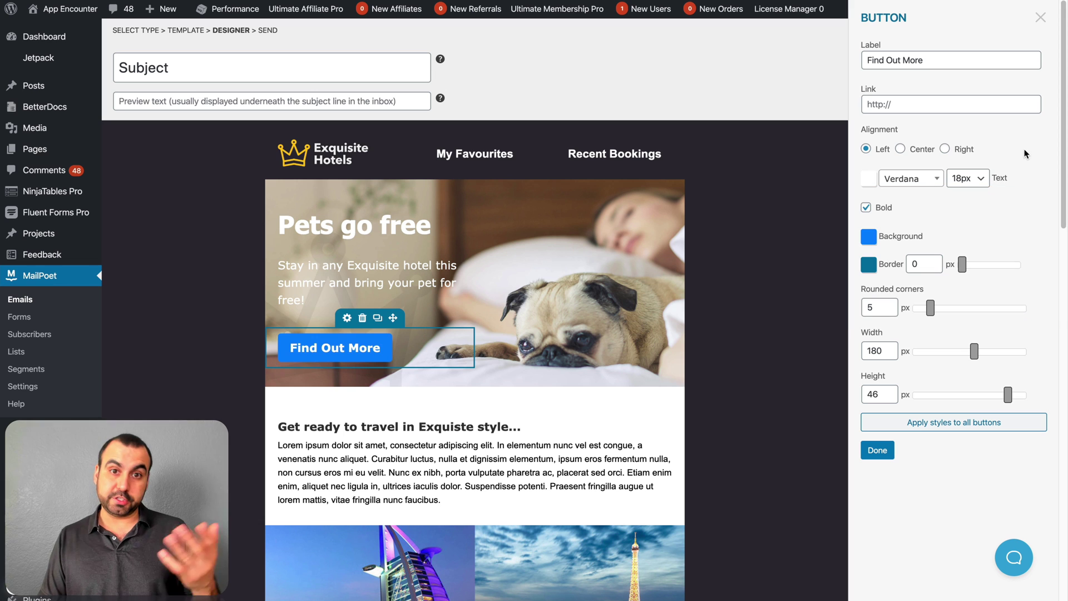
Inspect the coupon text block and the spacer block's settings.
scroll(505, 405, "down", 15)
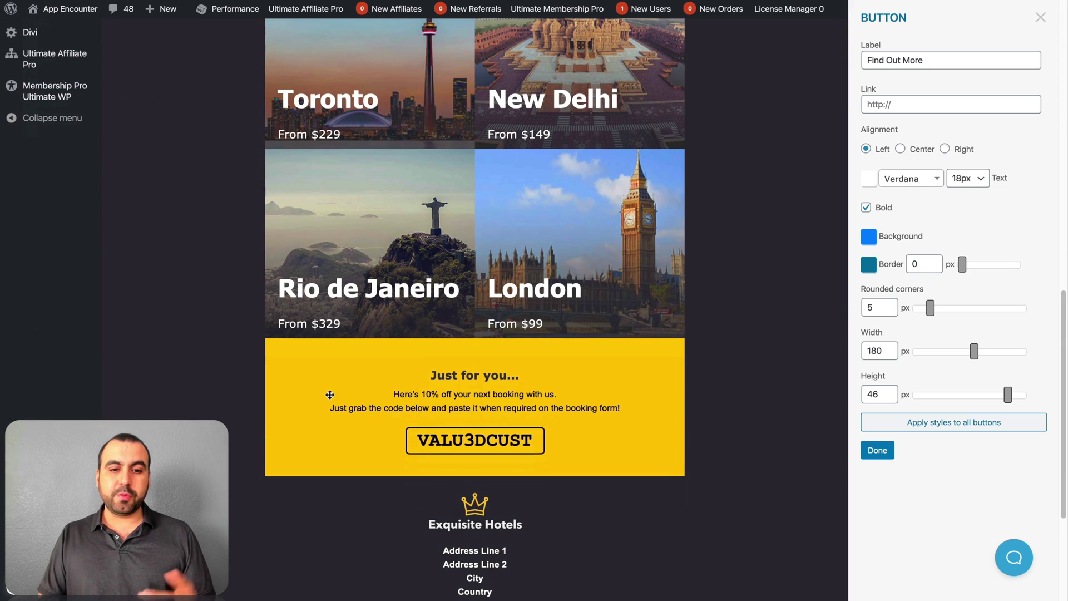
left_click(299, 385)
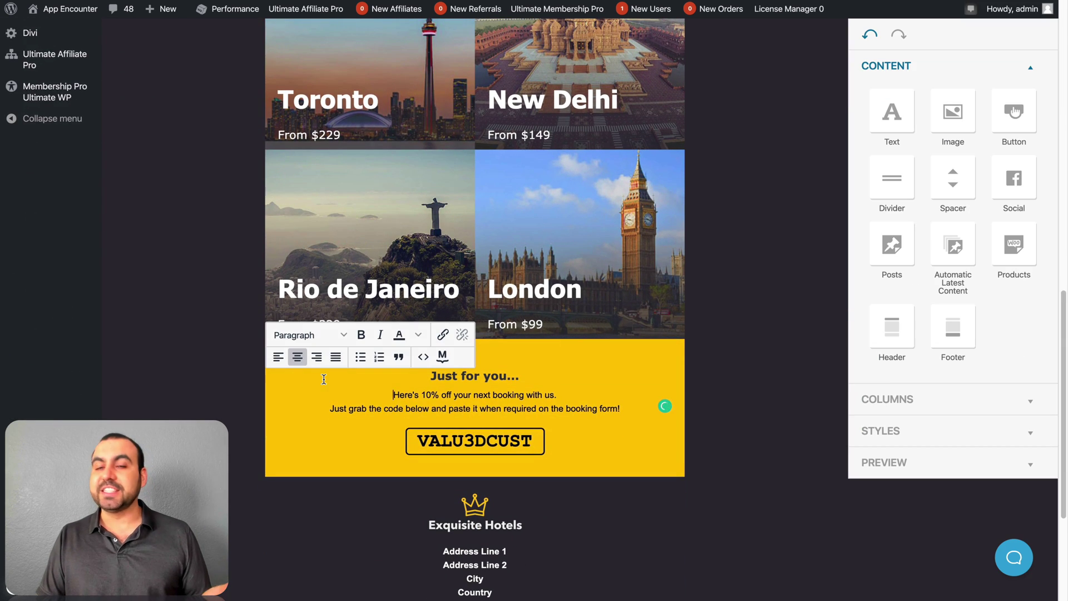
scroll(465, 317, "up", 12)
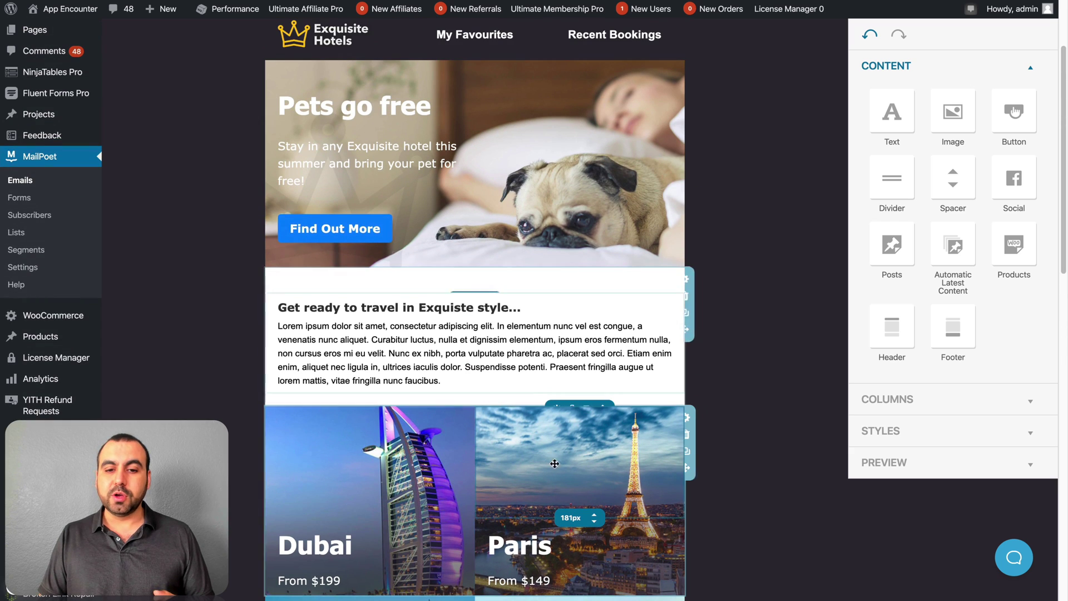
left_click(555, 464)
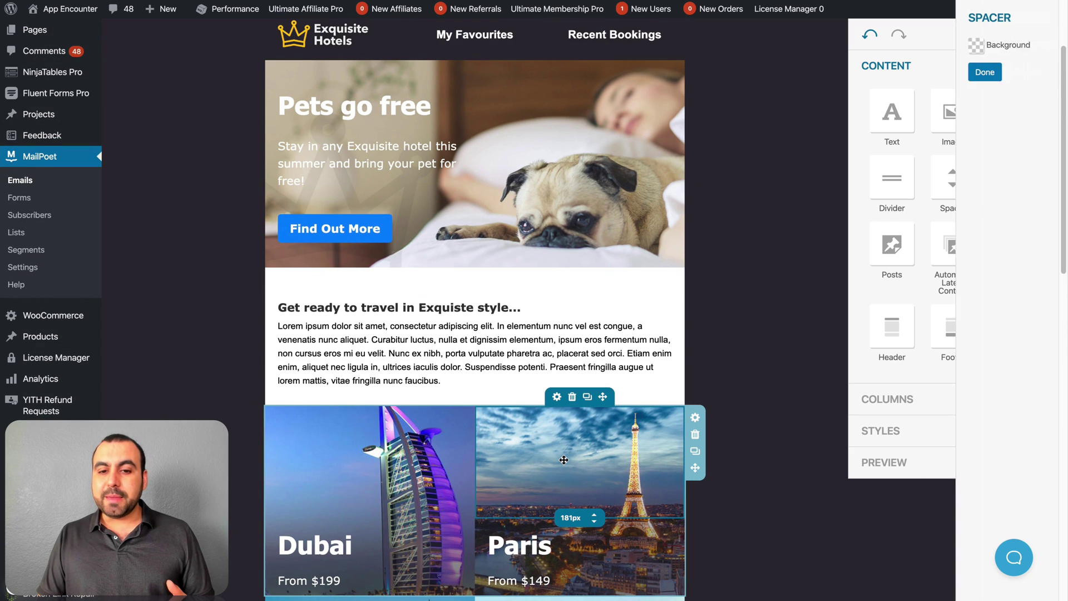
left_click(558, 397)
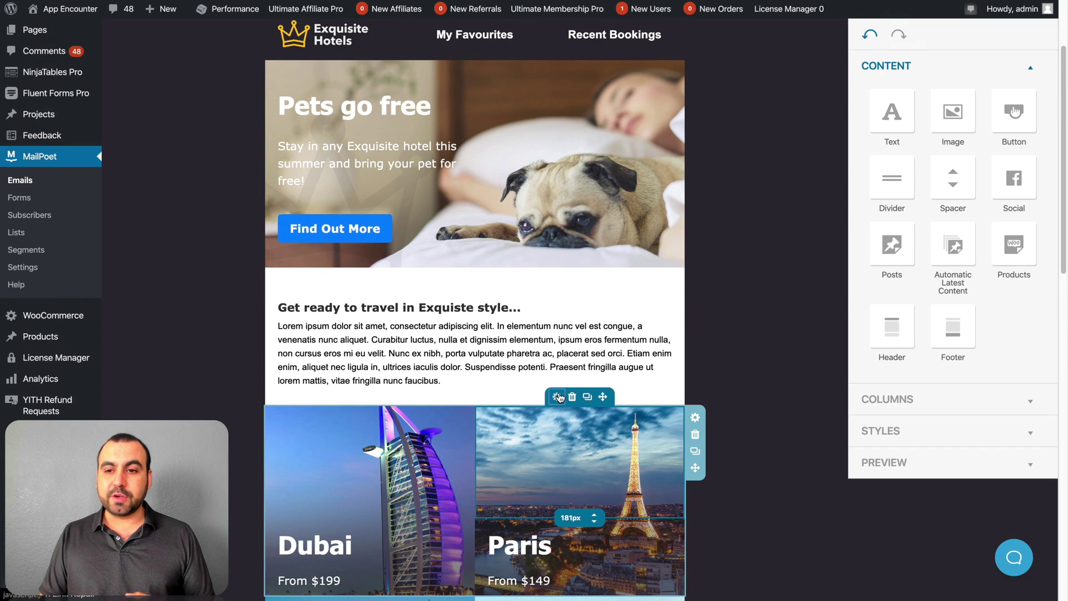
Review the city columns' background image settings, leaving Scale, and close the Columns panel.
left_click(695, 417)
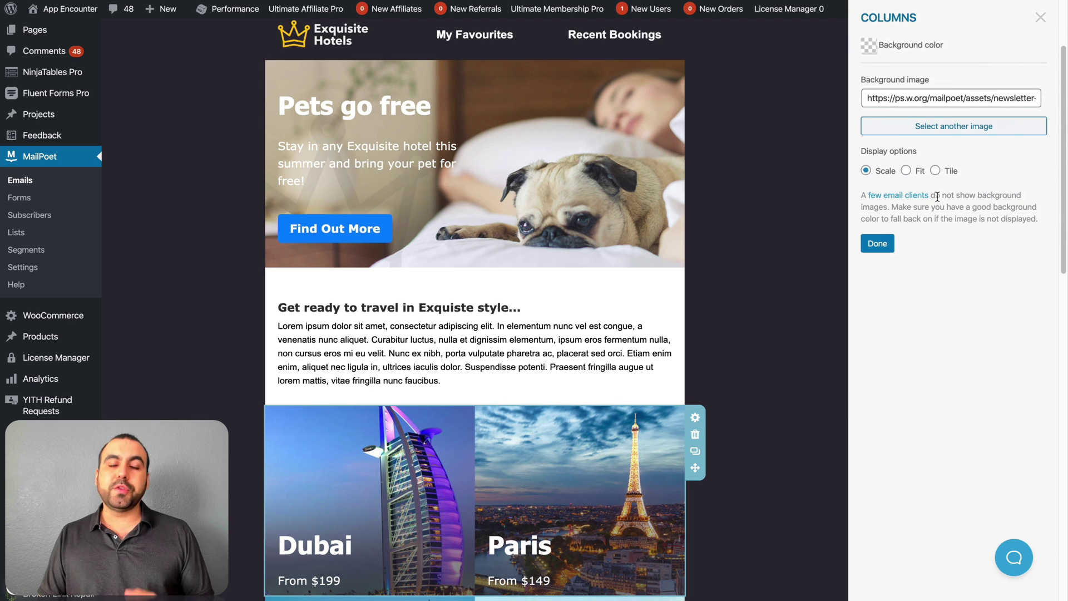
left_click_drag(888, 99, 1008, 105)
left_click(1007, 105)
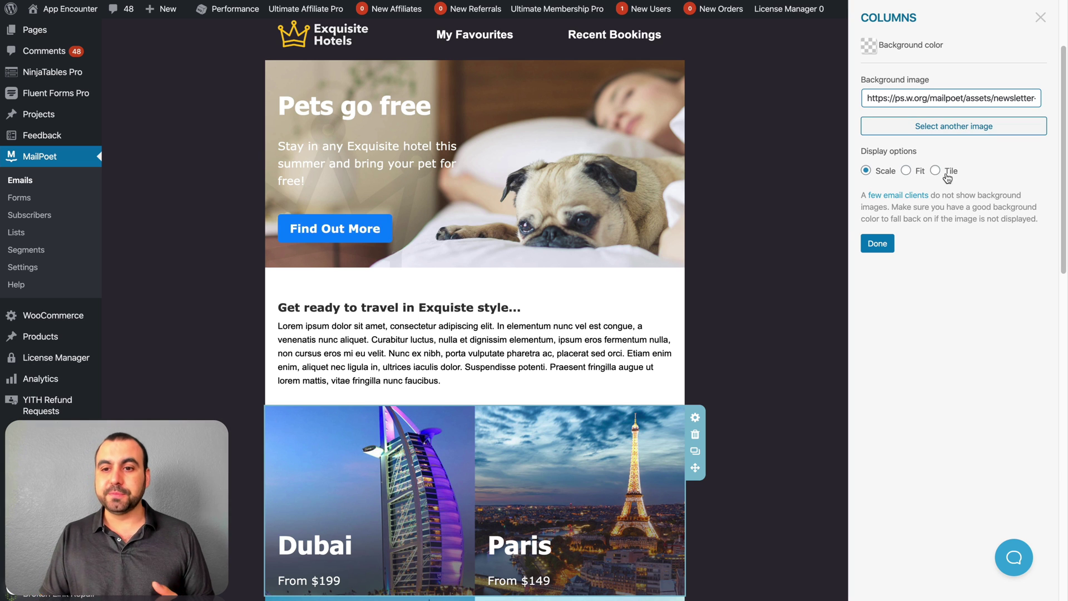
left_click(1039, 17)
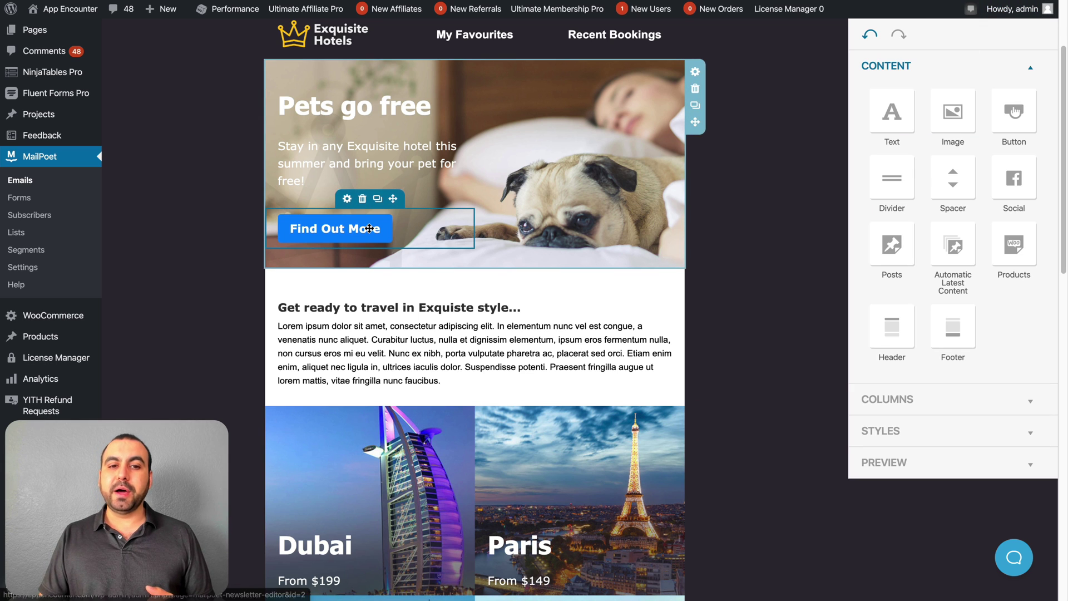
scroll(445, 312, "up", 2)
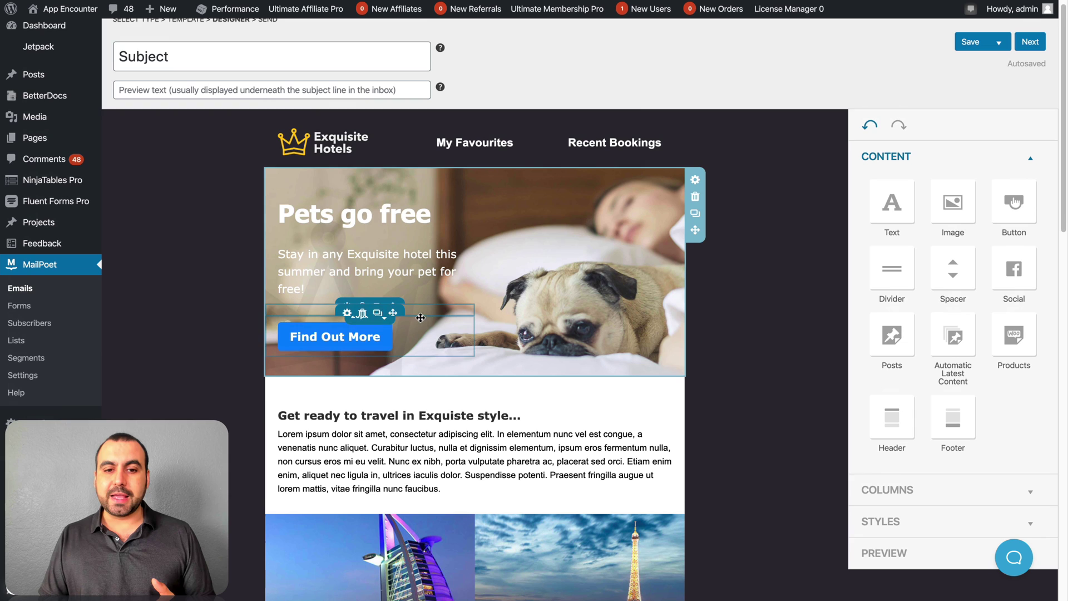
scroll(452, 408, "down", 5)
scroll(453, 408, "up", 5)
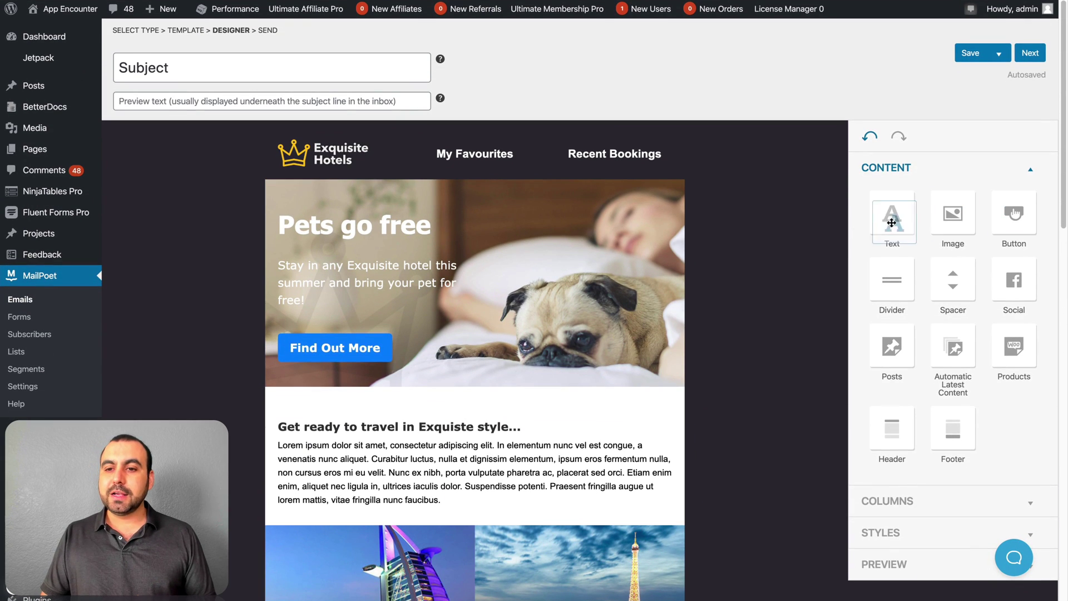
Add a text block under the Pets go free banner reading HELLO.
left_click_drag(893, 217, 476, 414)
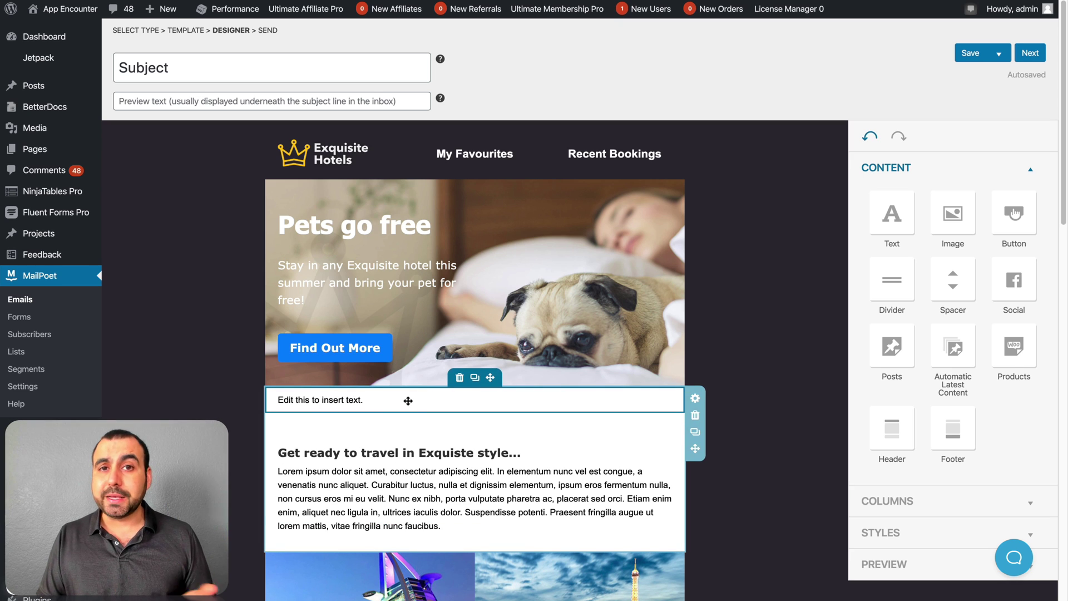
triple_click(388, 399)
type("HELLO")
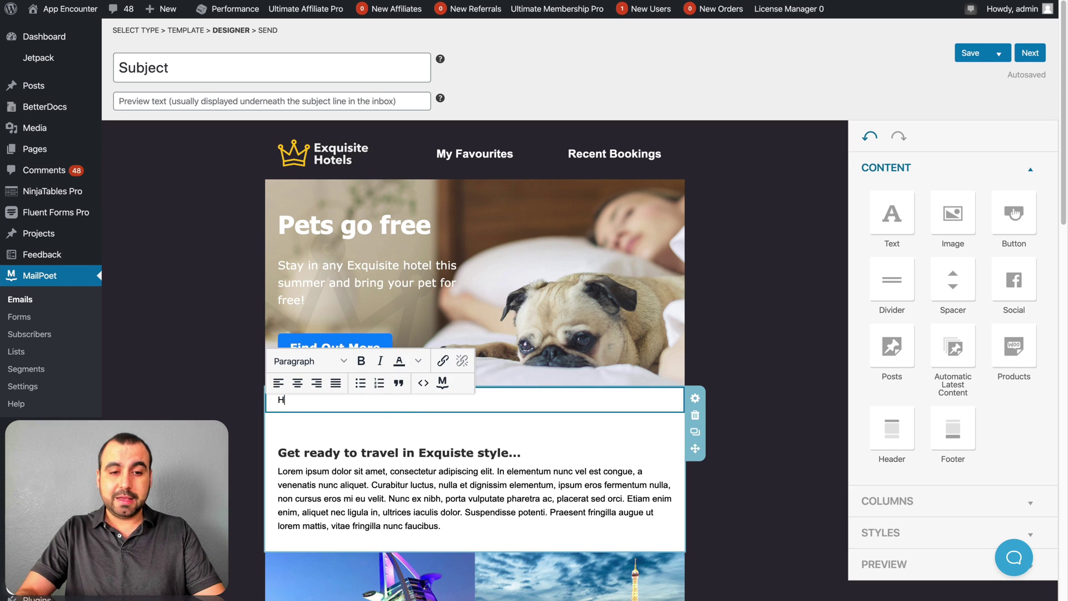
left_click(760, 280)
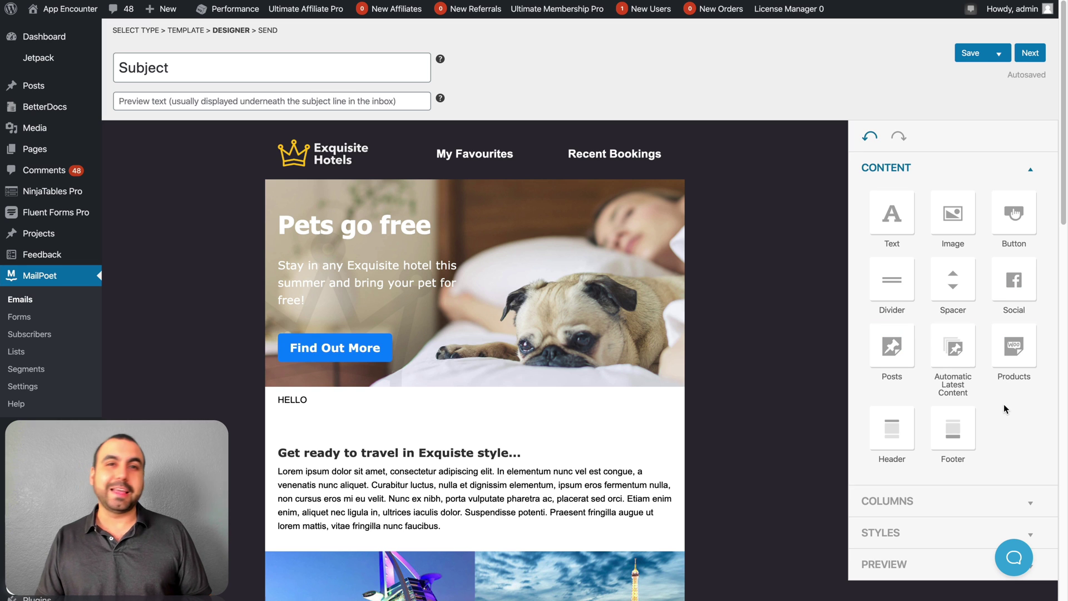
Expand the COLUMNS section to show the 1, 2, 3, 1:2 and 2:1 layouts.
scroll(1004, 404, "down", 1)
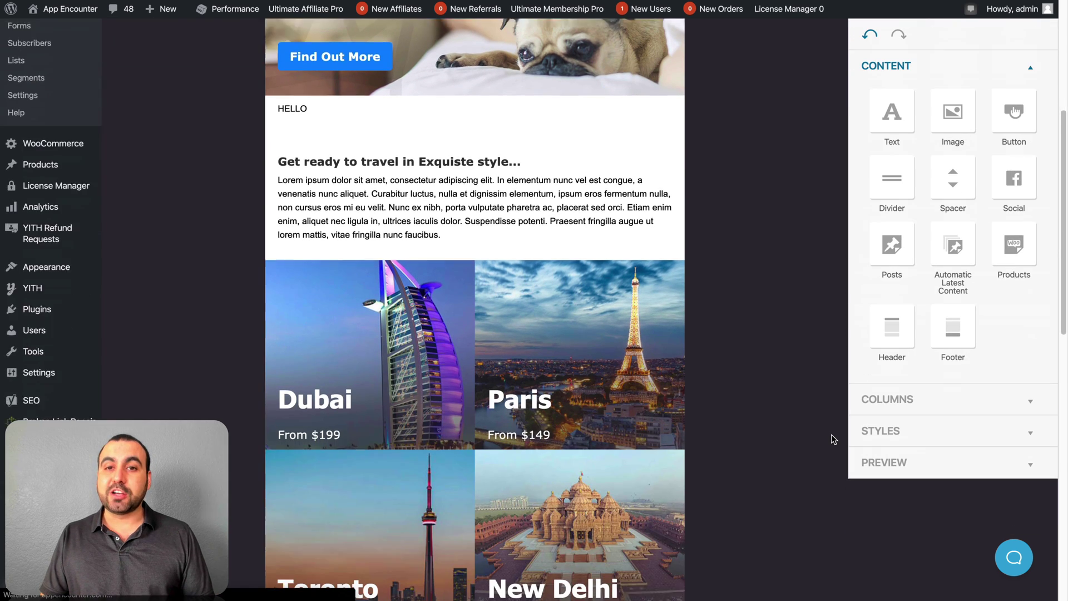
scroll(833, 440, "down", 1)
left_click(888, 399)
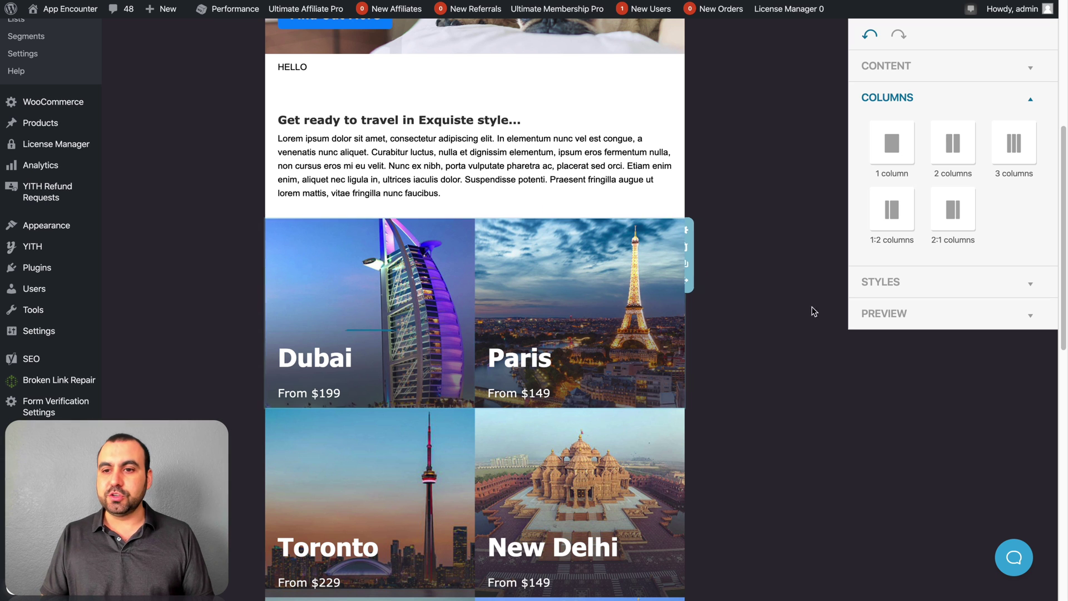
Add a 2:1 two-column row below the Dubai and Paris columns.
left_click_drag(953, 210, 489, 429)
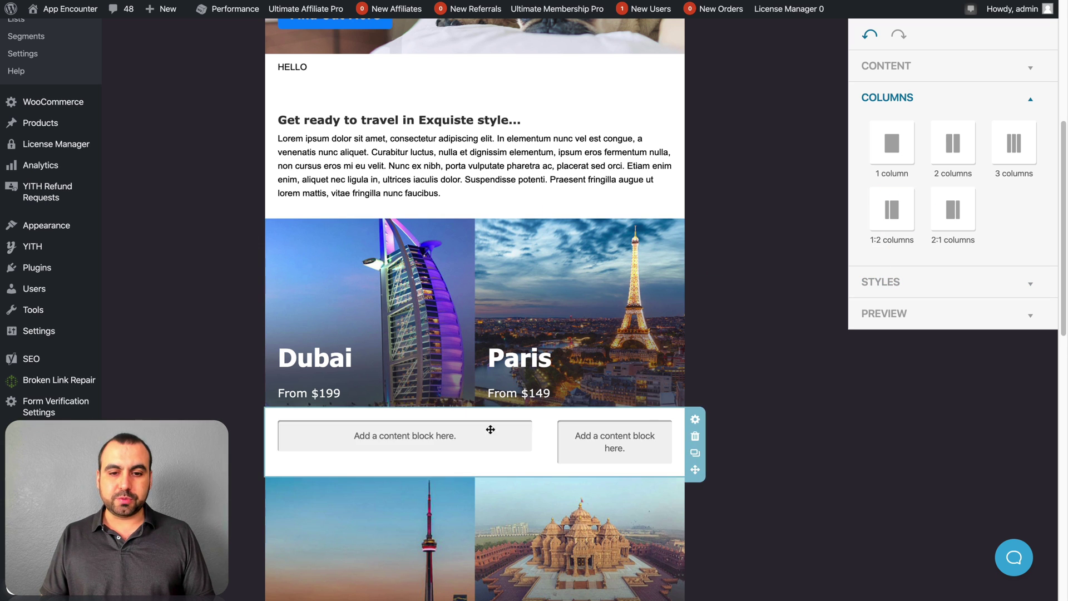
scroll(496, 445, "down", 2)
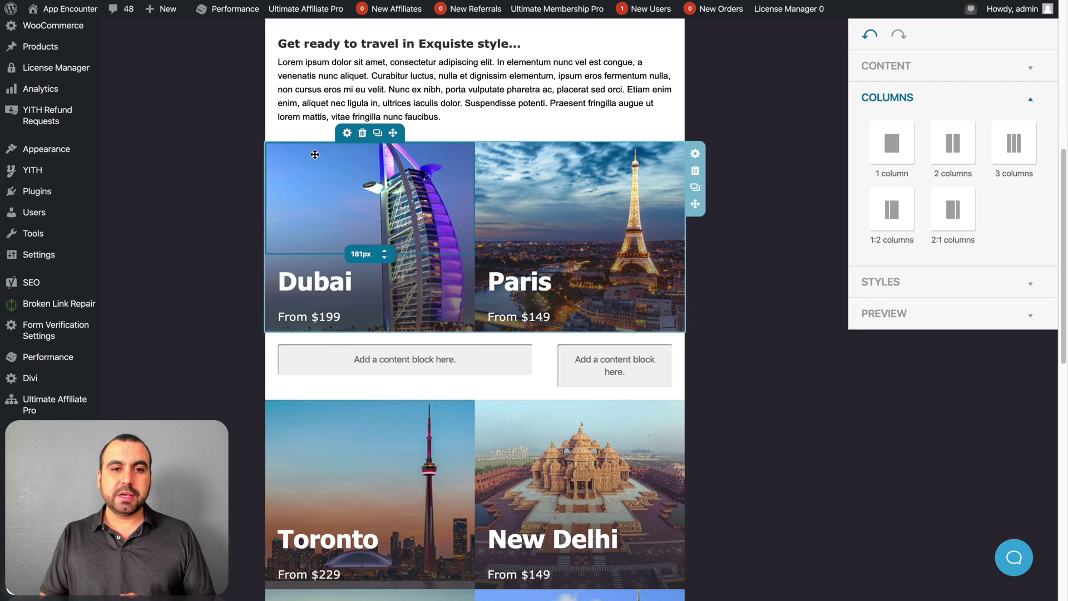
left_click_drag(352, 207, 405, 362)
left_click(920, 71)
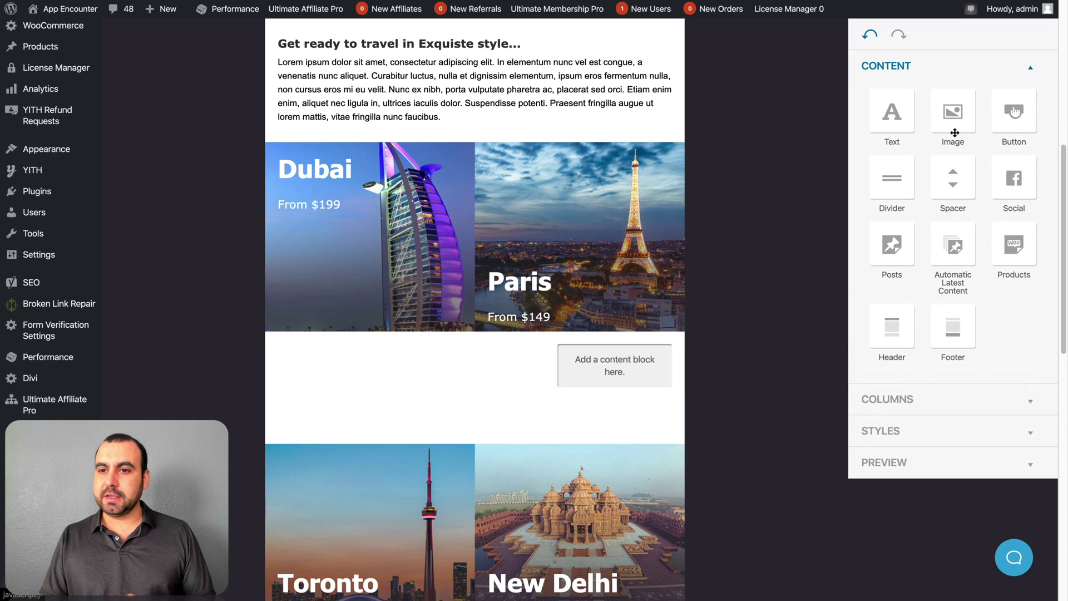
Place the Instantify image from the media library in the row's left column.
left_click_drag(953, 117, 345, 365)
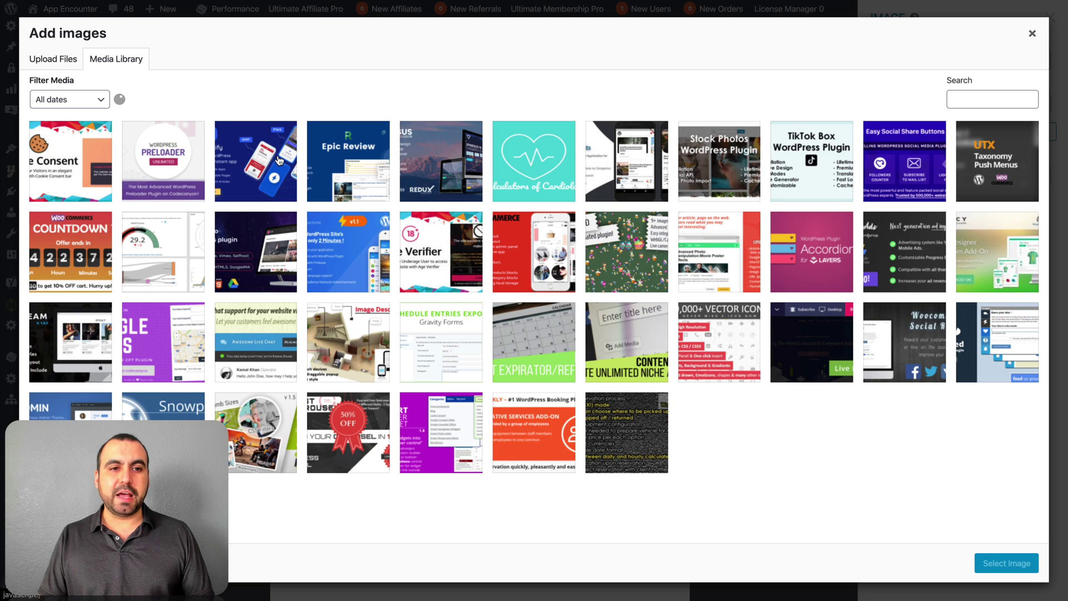
left_click(277, 161)
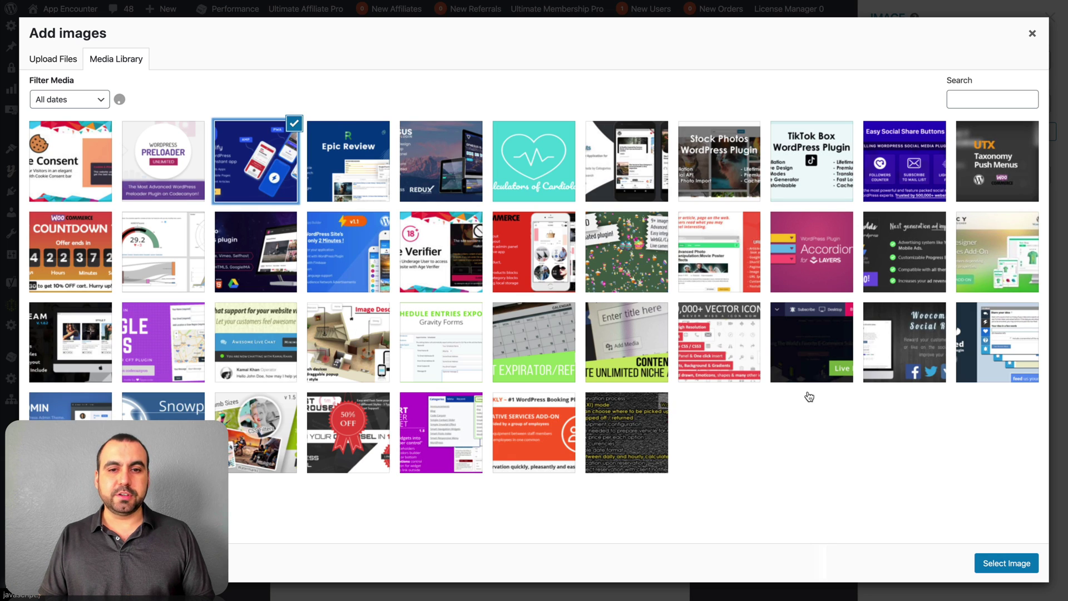
left_click(1008, 558)
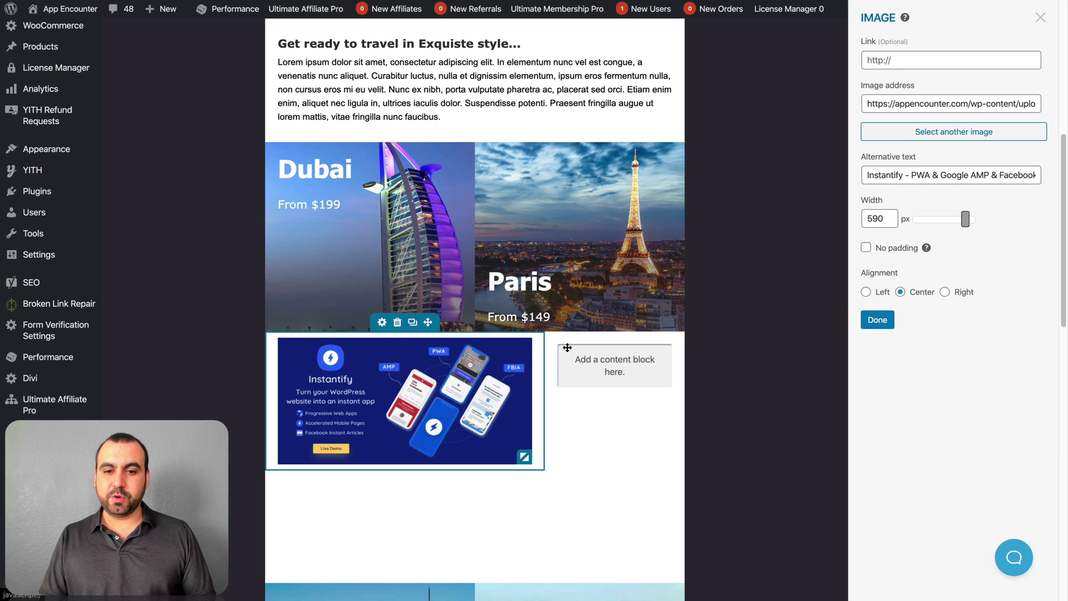
left_click(1040, 17)
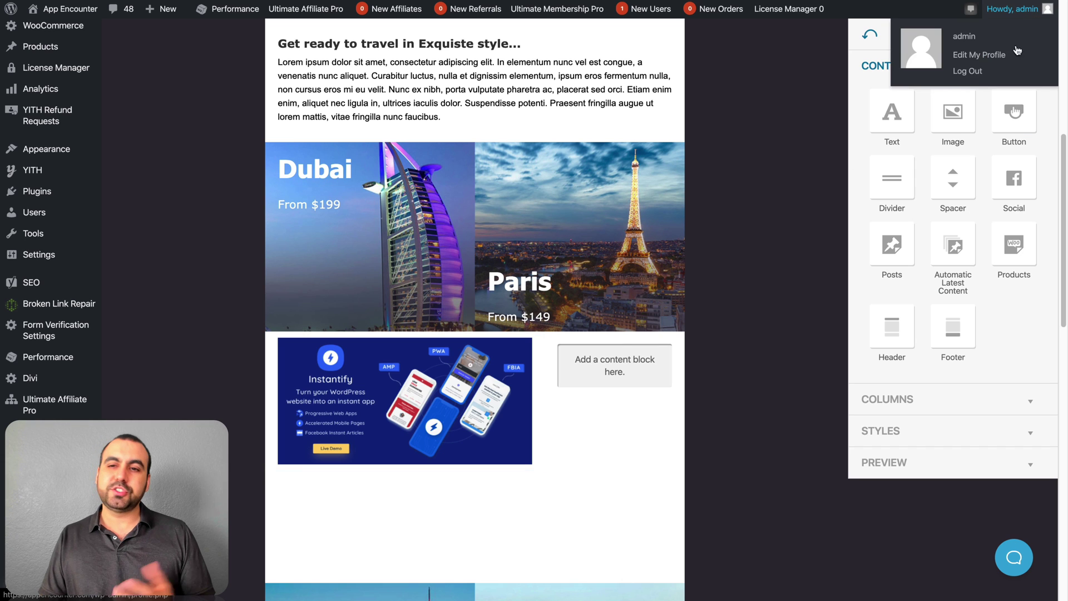
Add a text block in the right column reading 'CHECK OUT THIS DEAL'.
left_click_drag(899, 121, 619, 362)
triple_click(608, 350)
type("C")
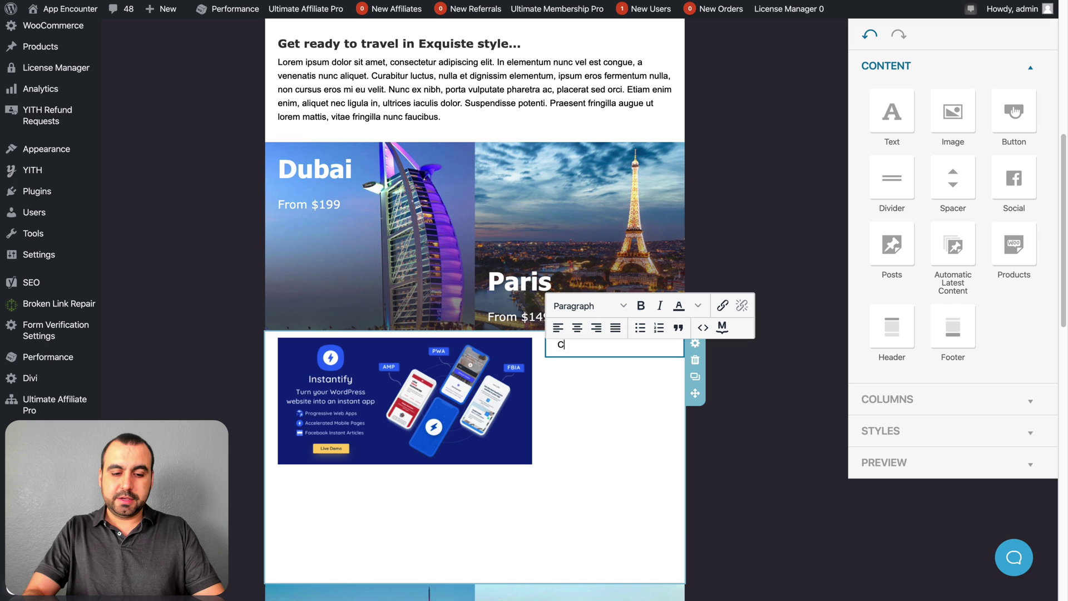
type("HECK OUT THIS ")
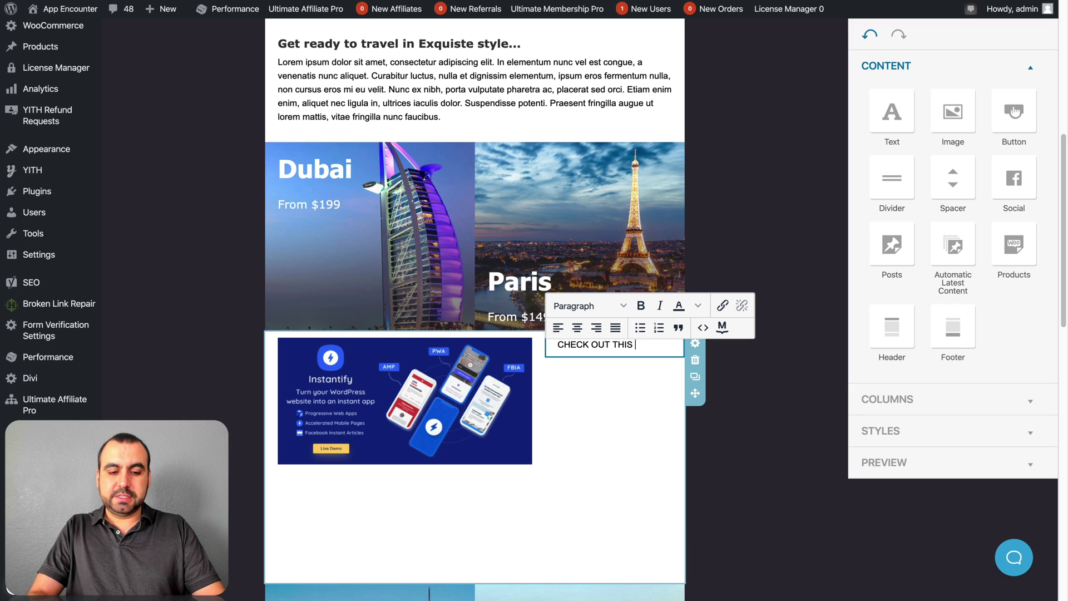
type("DEAL")
left_click(611, 407)
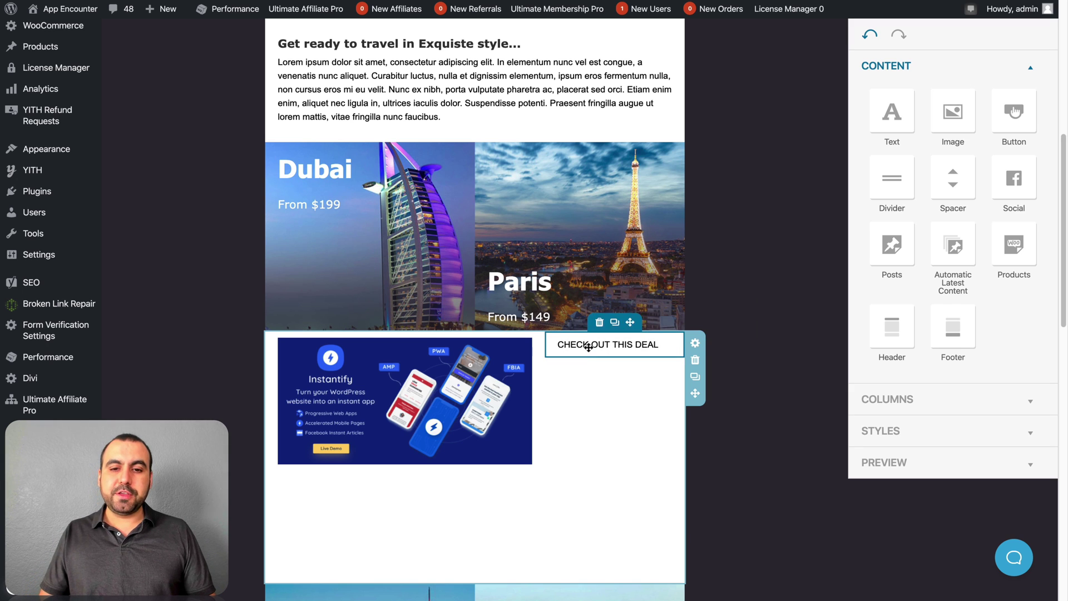
Centre the deal text and make the word OUT bold.
left_click(597, 347)
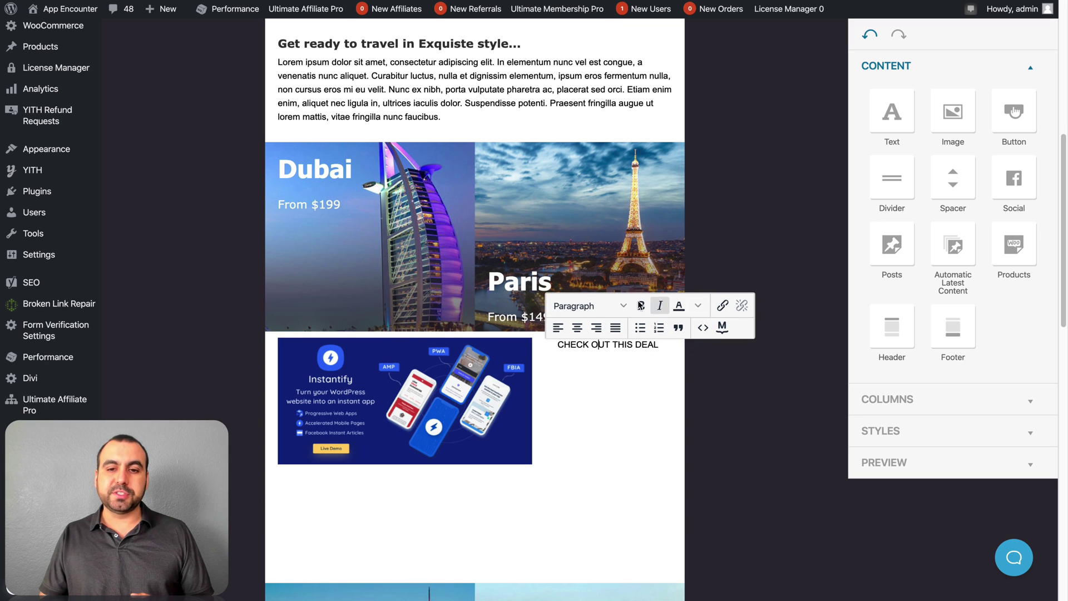
left_click(577, 327)
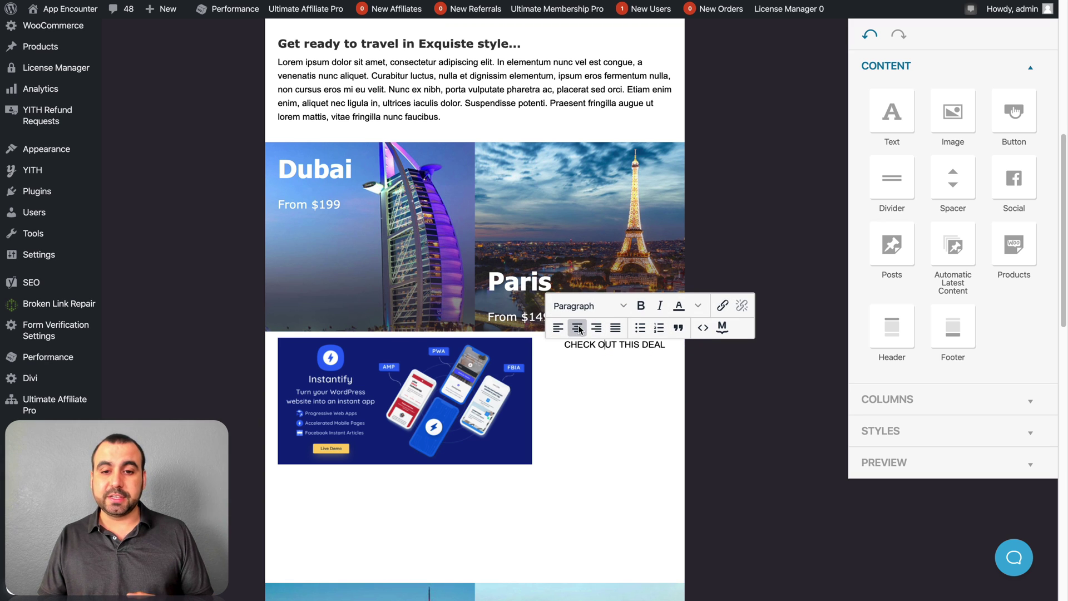
left_click(559, 327)
left_click(577, 328)
left_click(641, 306)
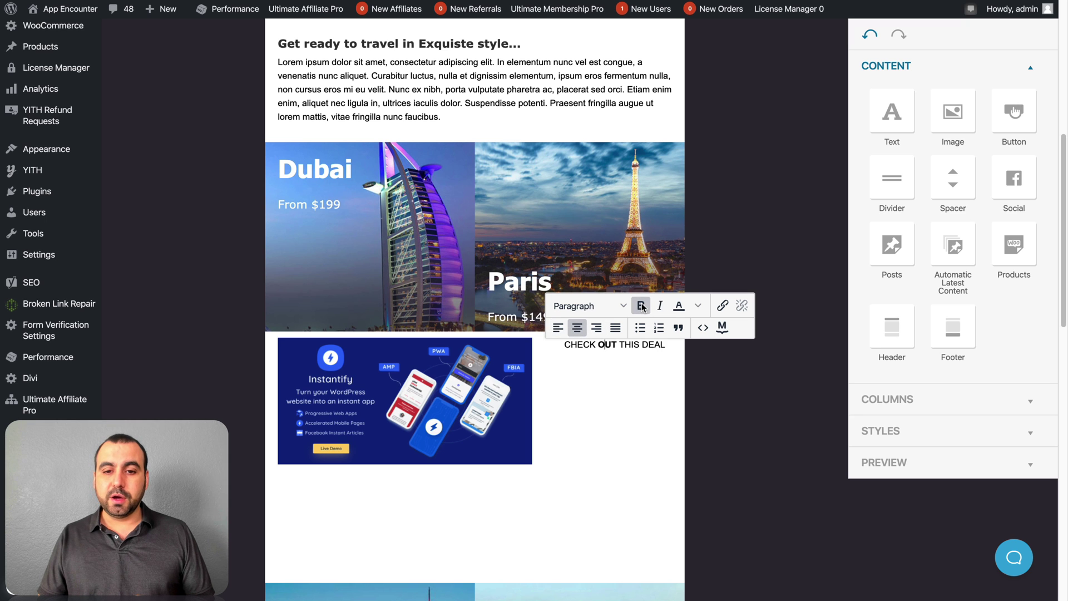
Review the email's STYLES and PREVIEW options in the right panel.
left_click(673, 437)
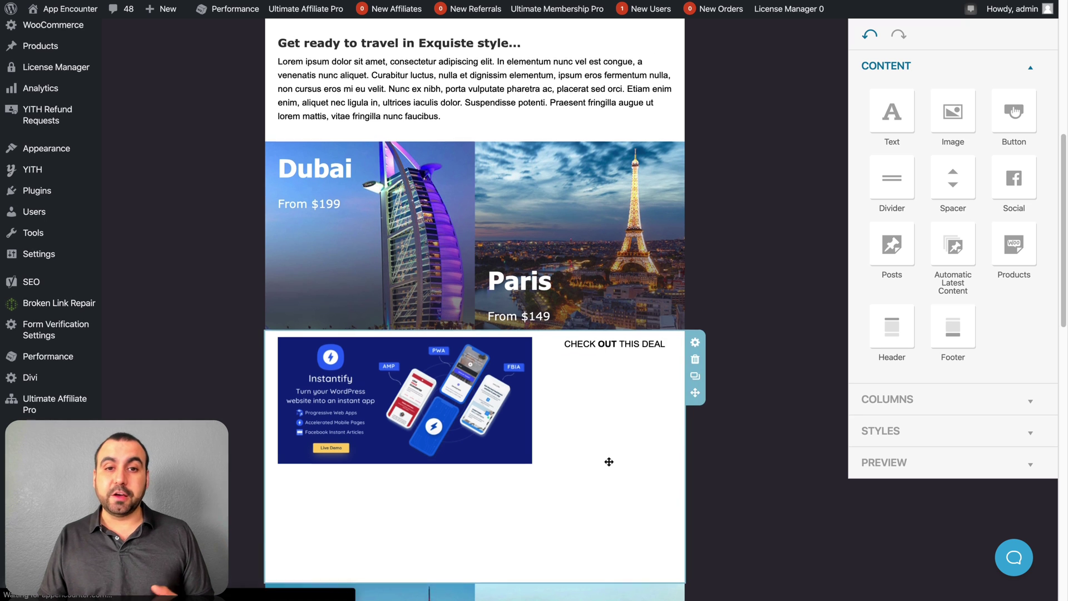
scroll(609, 461, "down", 8)
scroll(610, 462, "down", 7)
scroll(608, 460, "up", 7)
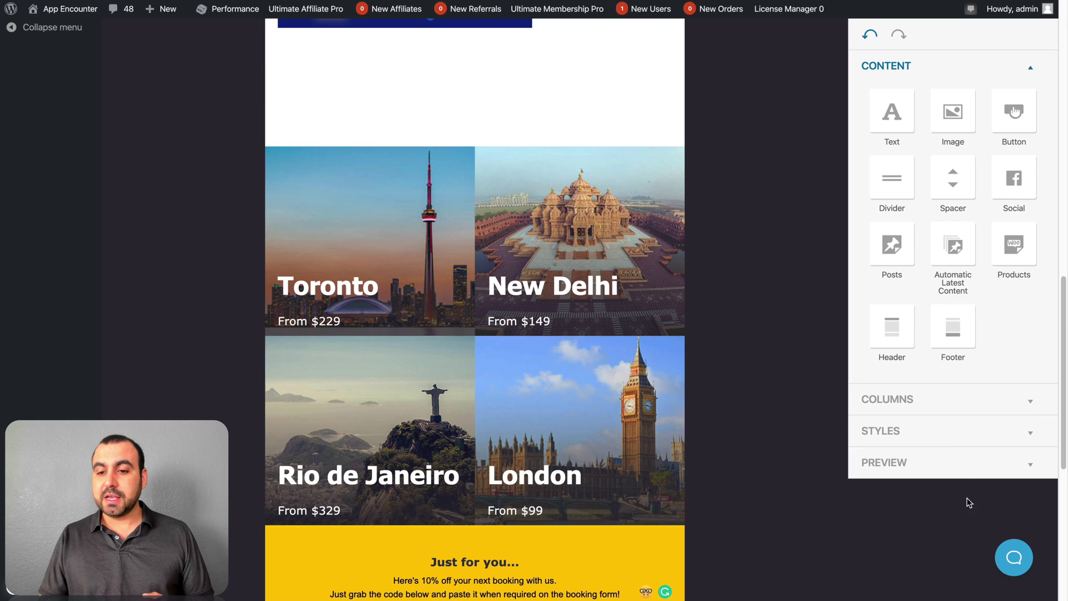
left_click(944, 440)
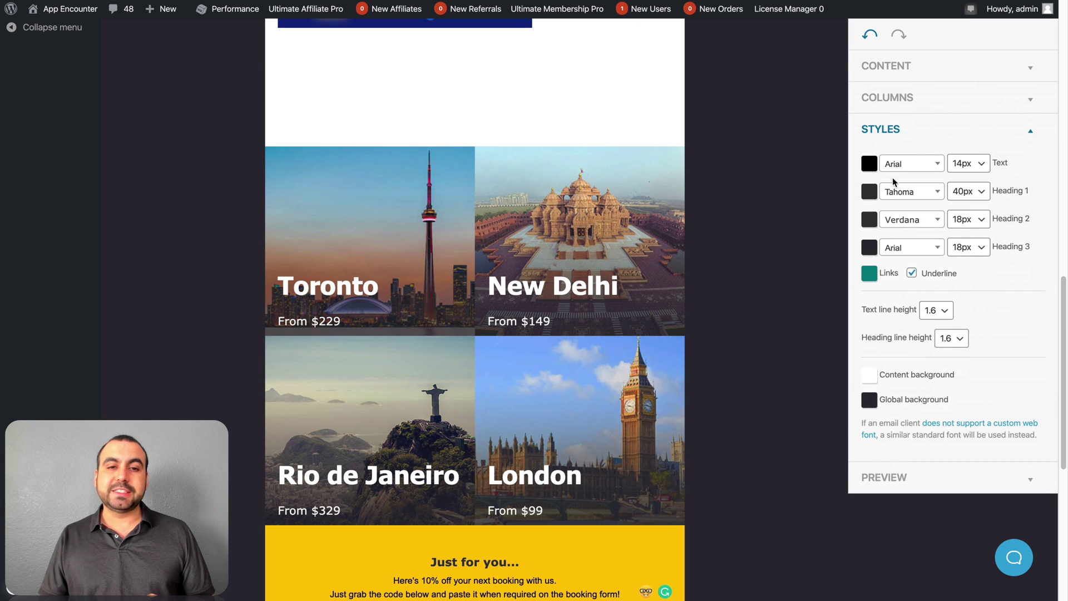
scroll(712, 250, "up", 8)
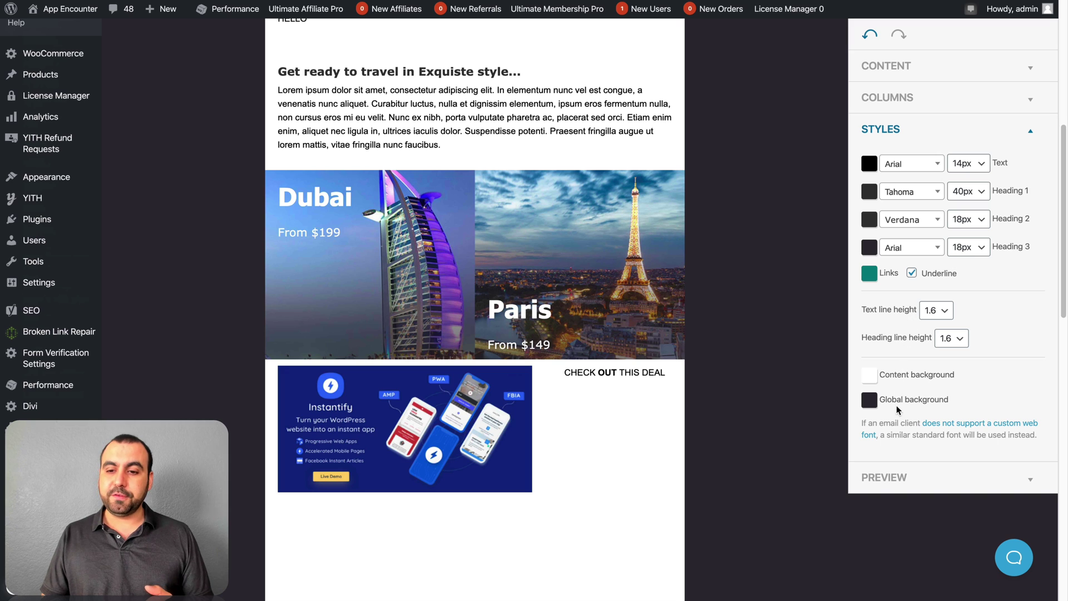
left_click(916, 479)
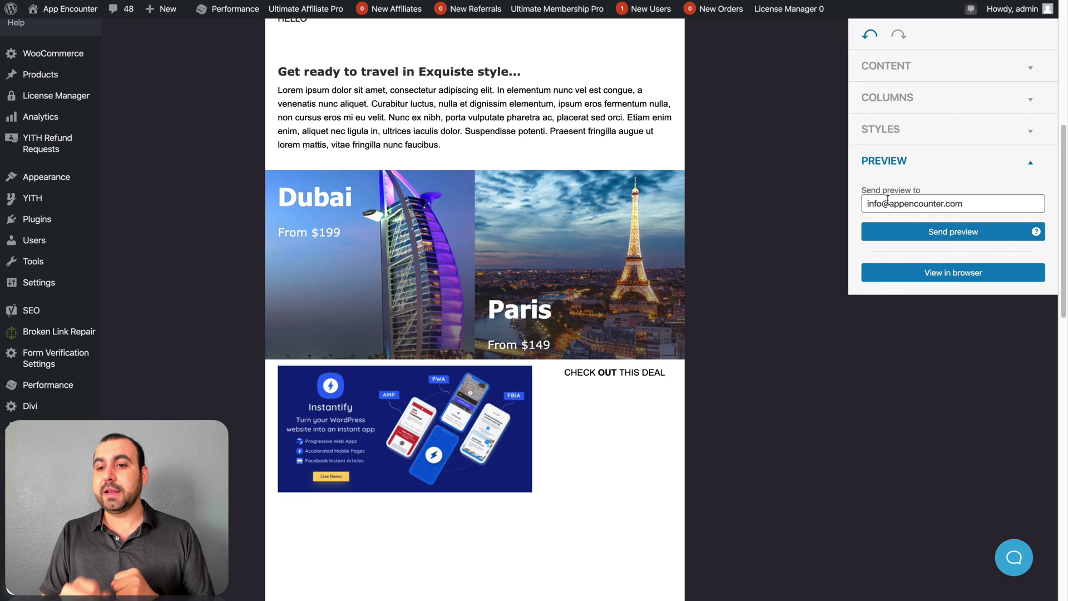
scroll(710, 271, "up", 7)
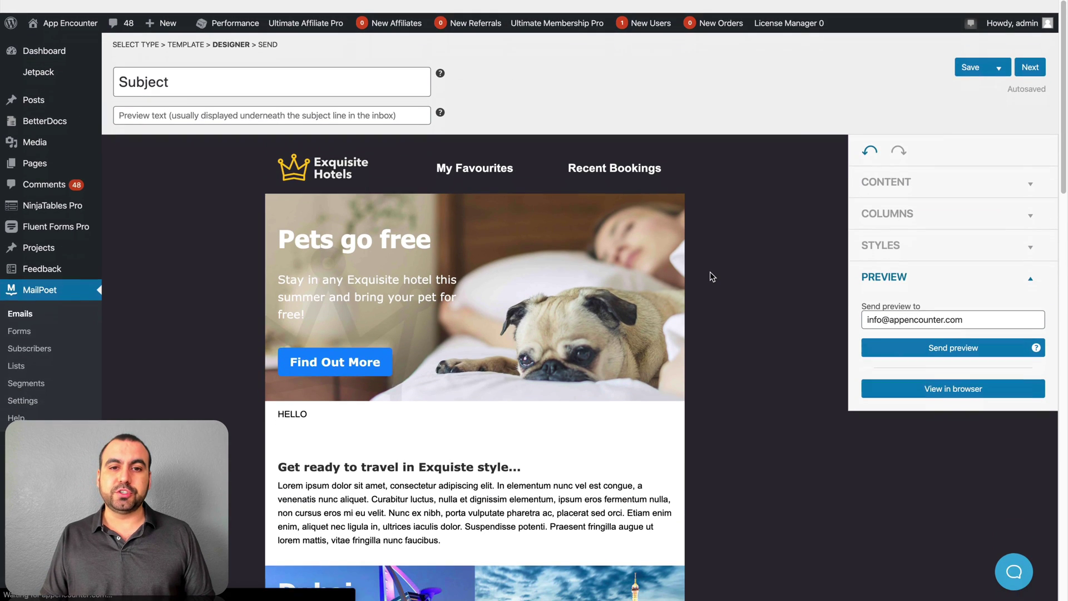
Check the email subject and continue to the Final Step: Last Details page.
left_click(158, 68)
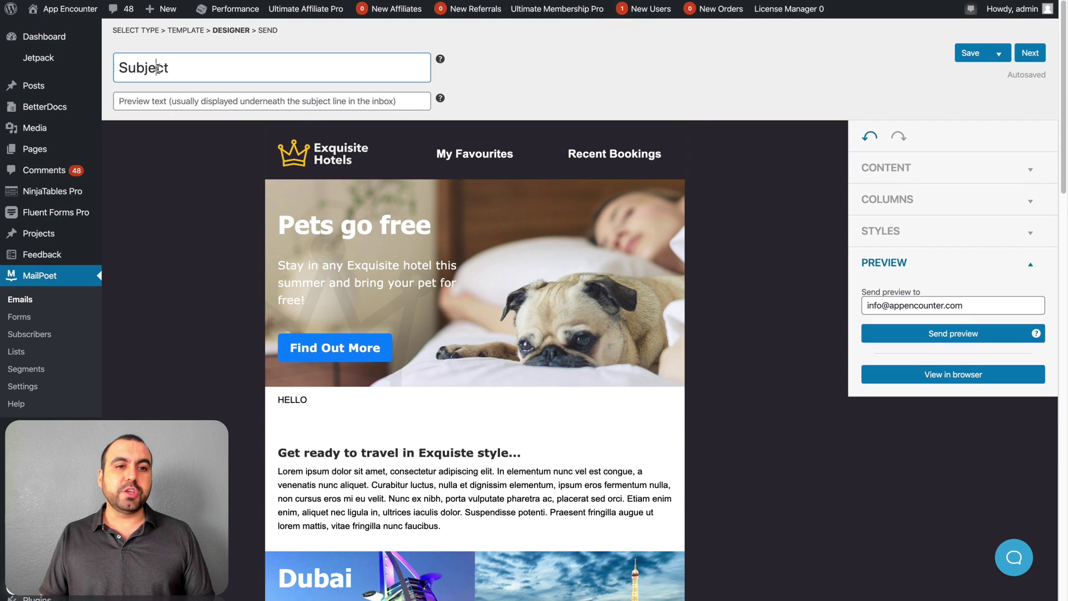
scroll(362, 211, "down", 20)
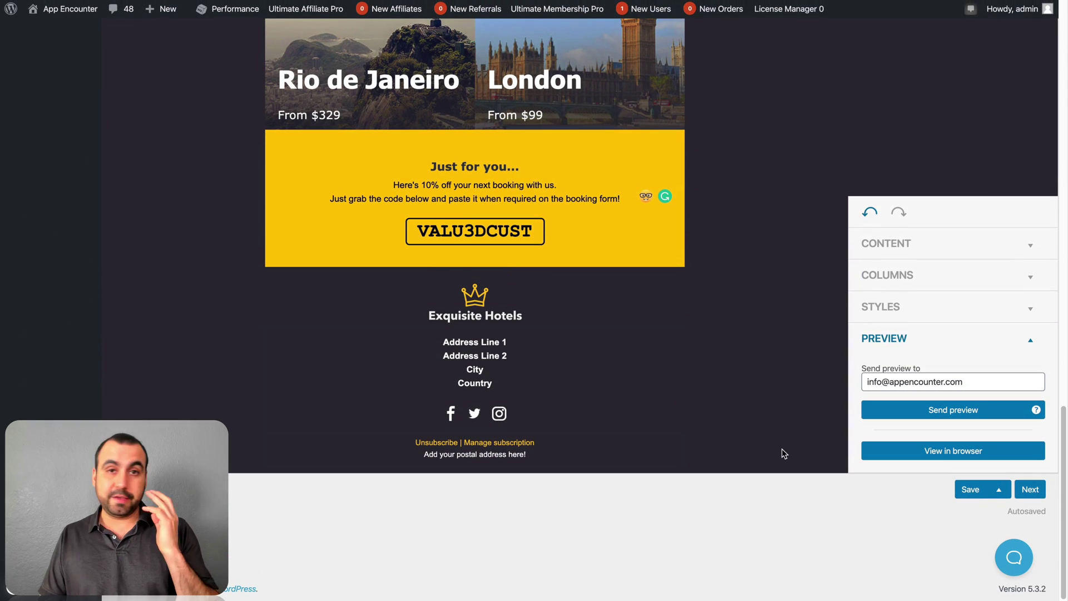
left_click(1030, 491)
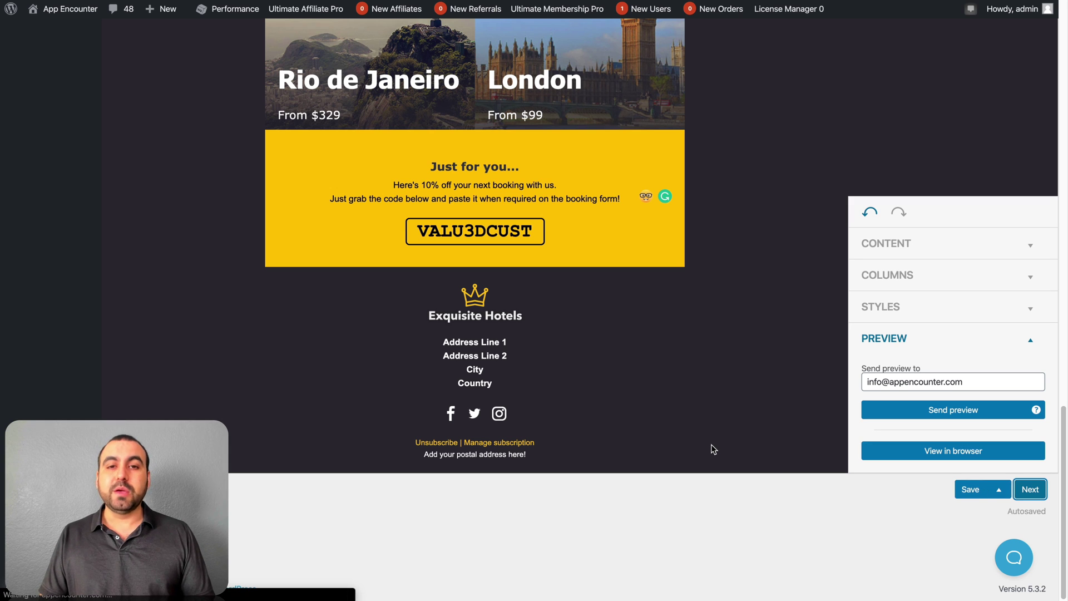
scroll(713, 449, "up", 15)
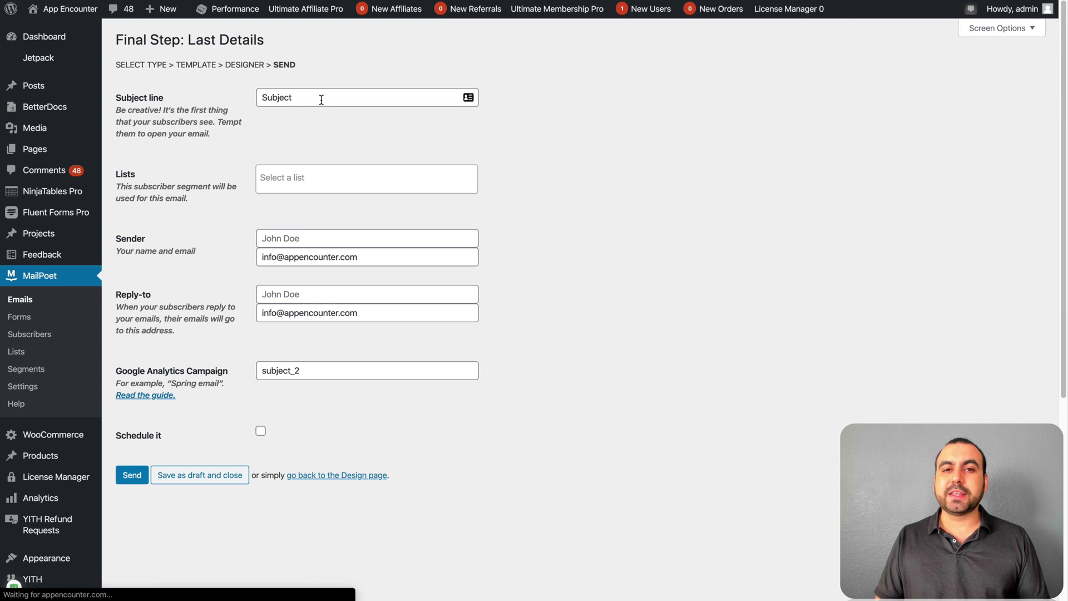
Send the newsletter to the WooCommerce Customers list.
double_click(320, 99)
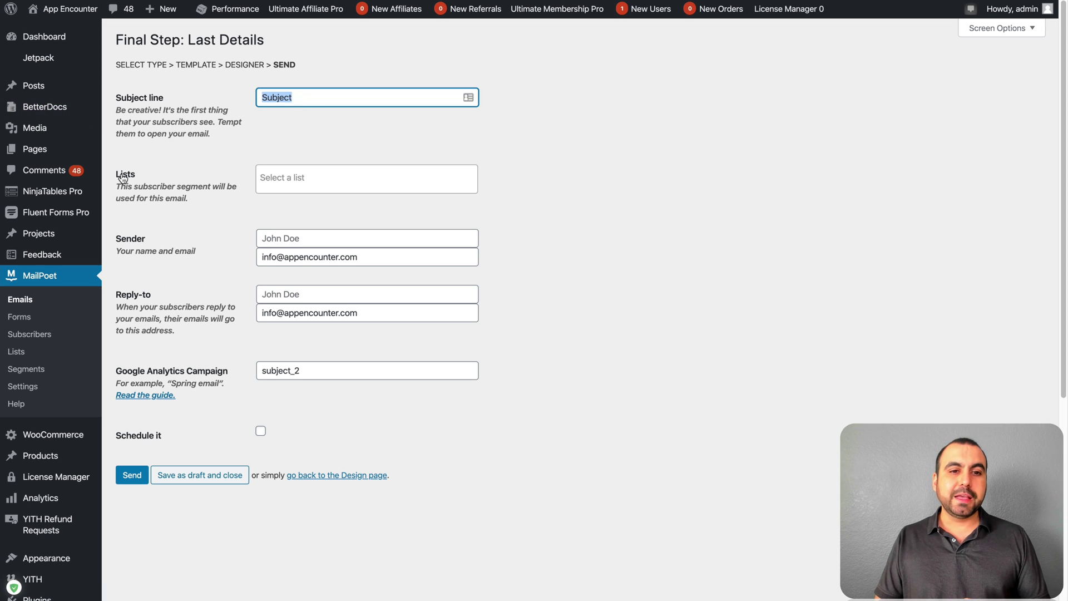
left_click(289, 175)
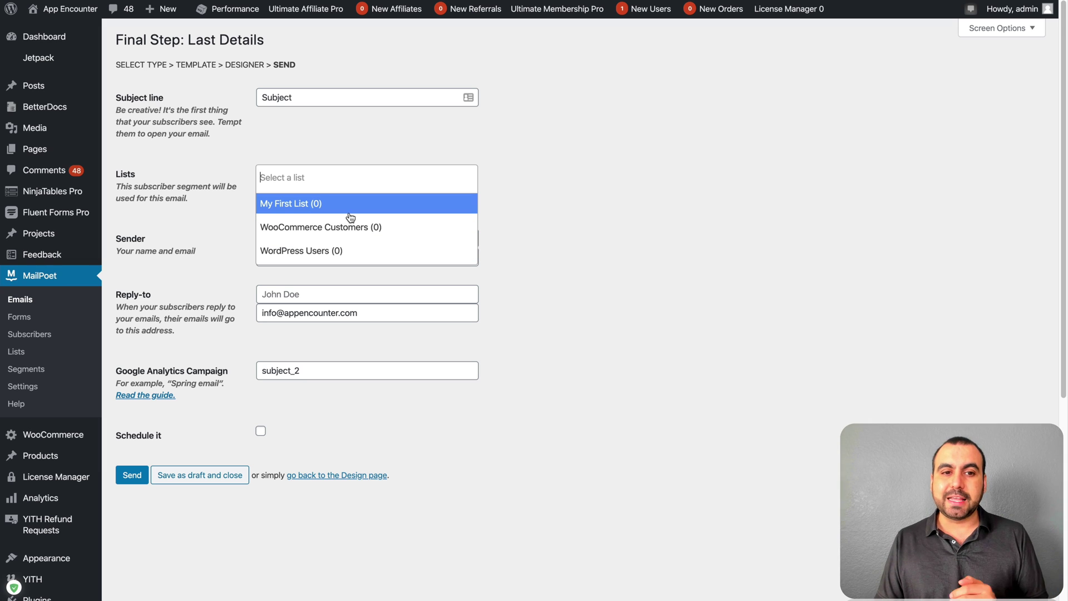
left_click(377, 235)
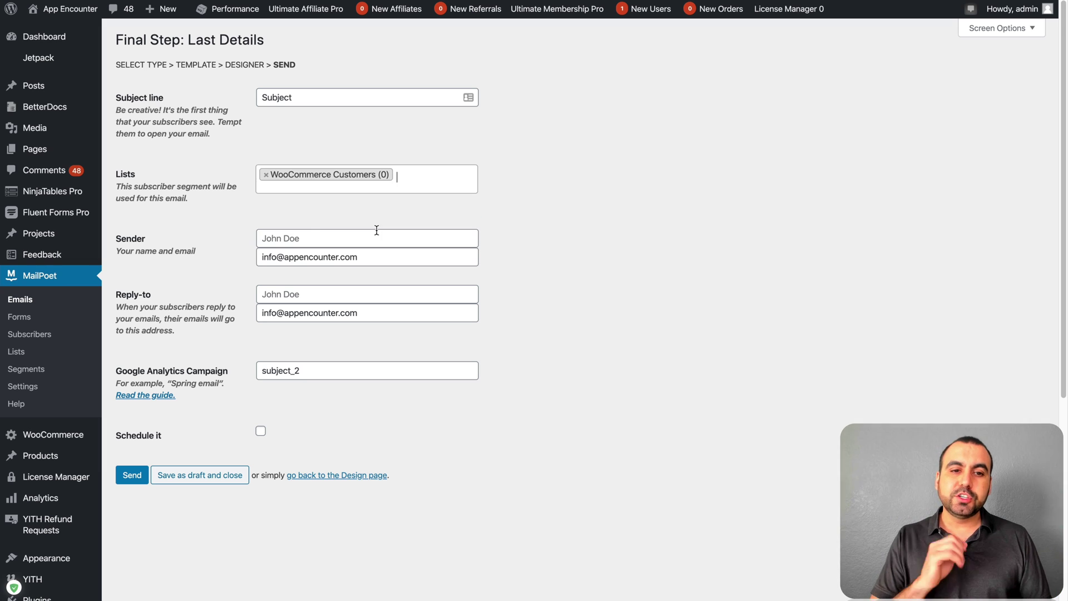
Enter 'Saas Master' as the sender name and review the sender and reply-to fields.
left_click(306, 234)
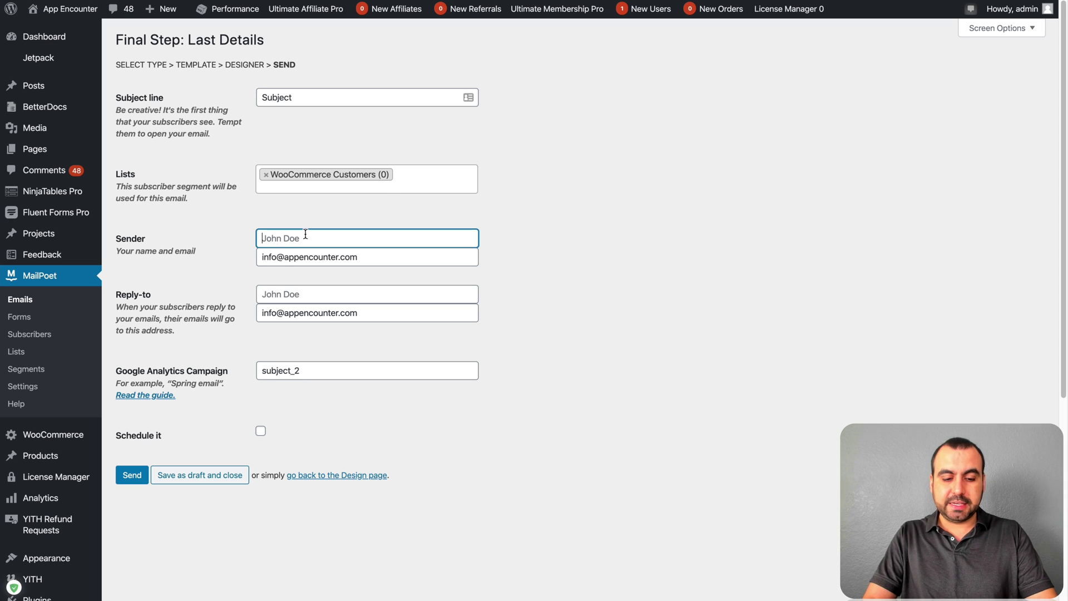
type("Saas Master")
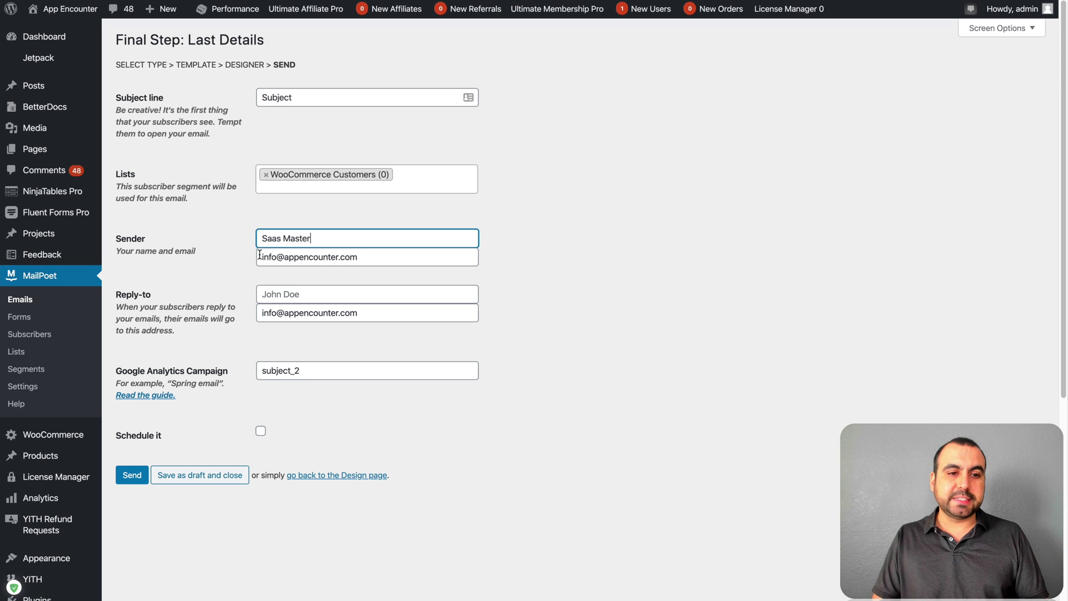
left_click(260, 255)
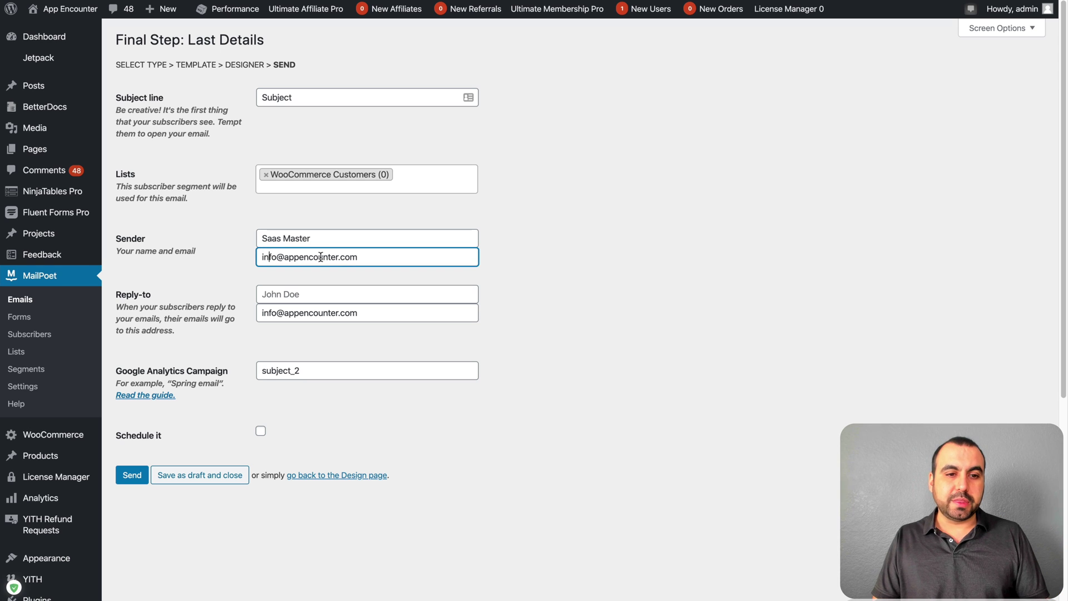
left_click(404, 259)
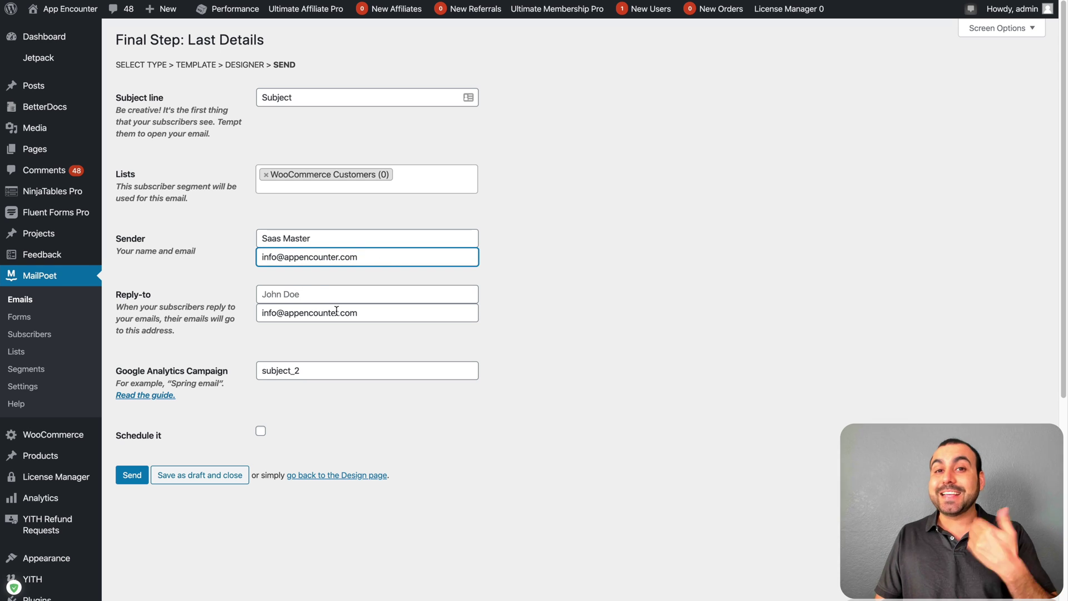
left_click(278, 293)
left_click(286, 312)
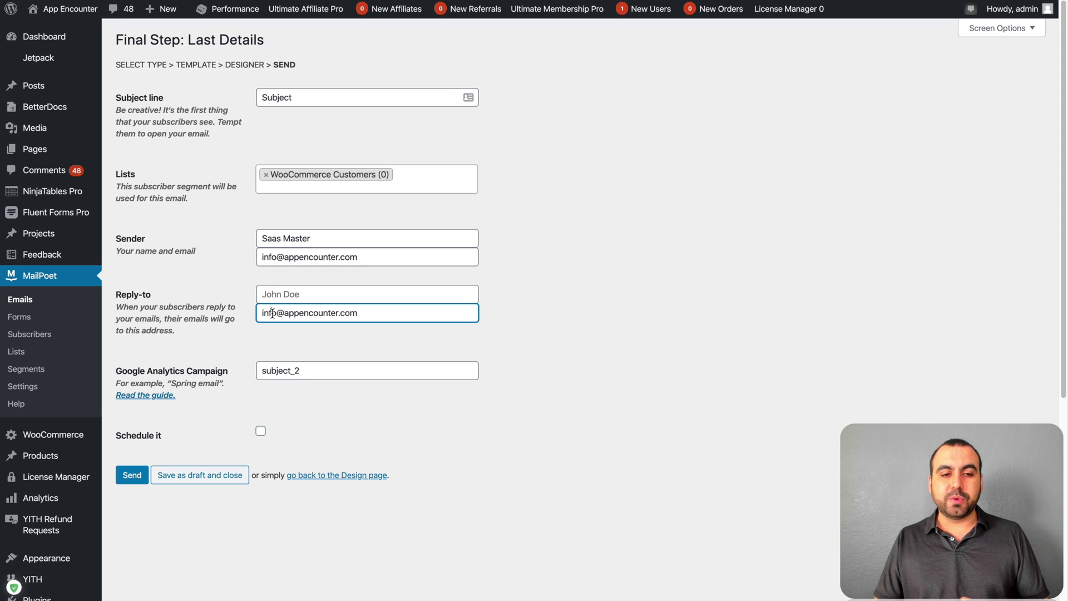
mouse_move(272, 312)
left_mouse_down()
mouse_move(361, 313)
mouse_move(262, 312)
left_mouse_up()
left_click(618, 331)
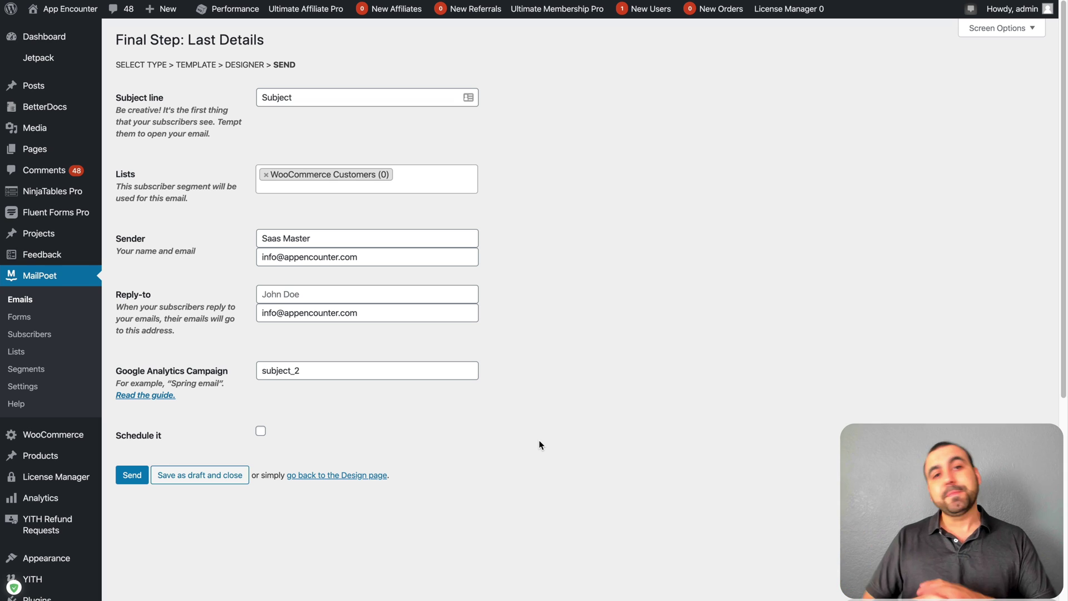
Set up a new email from Emails > Welcome Emails and open its trigger dropdown.
left_click(19, 303)
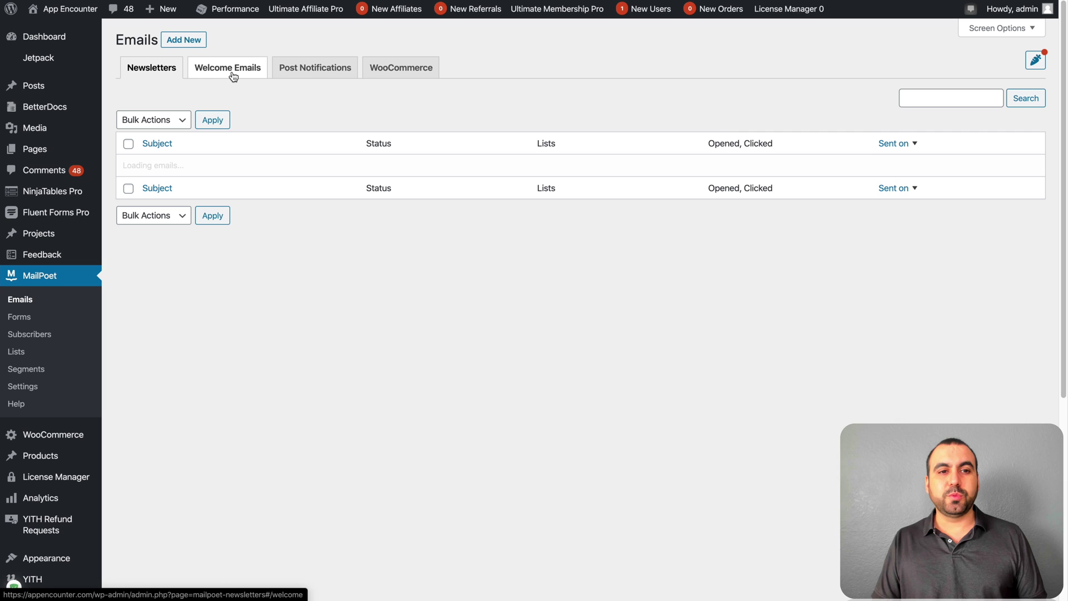
left_click(234, 77)
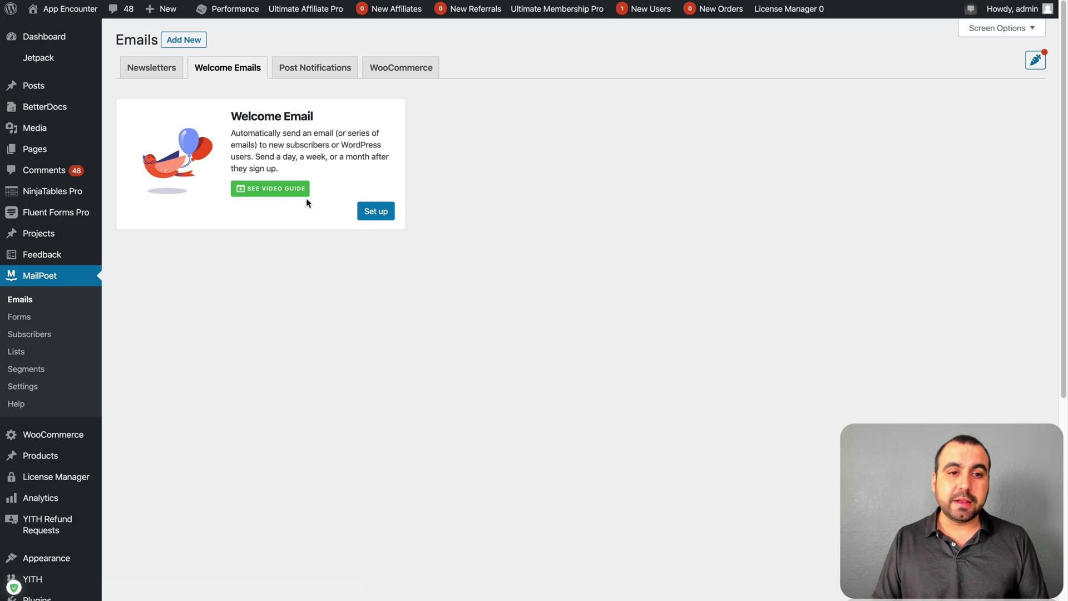
left_click(386, 214)
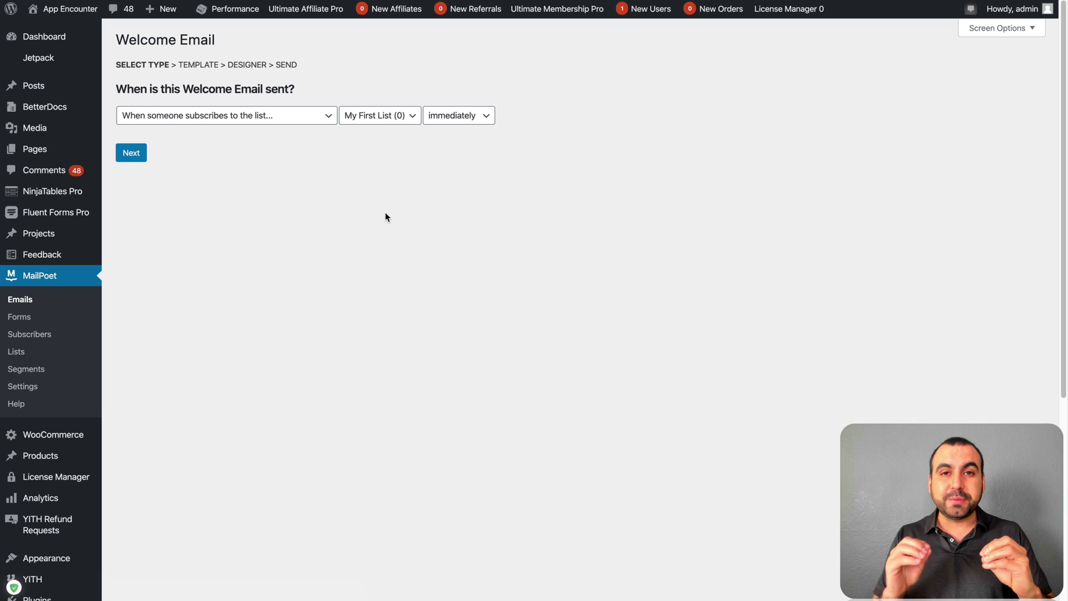
left_click(285, 123)
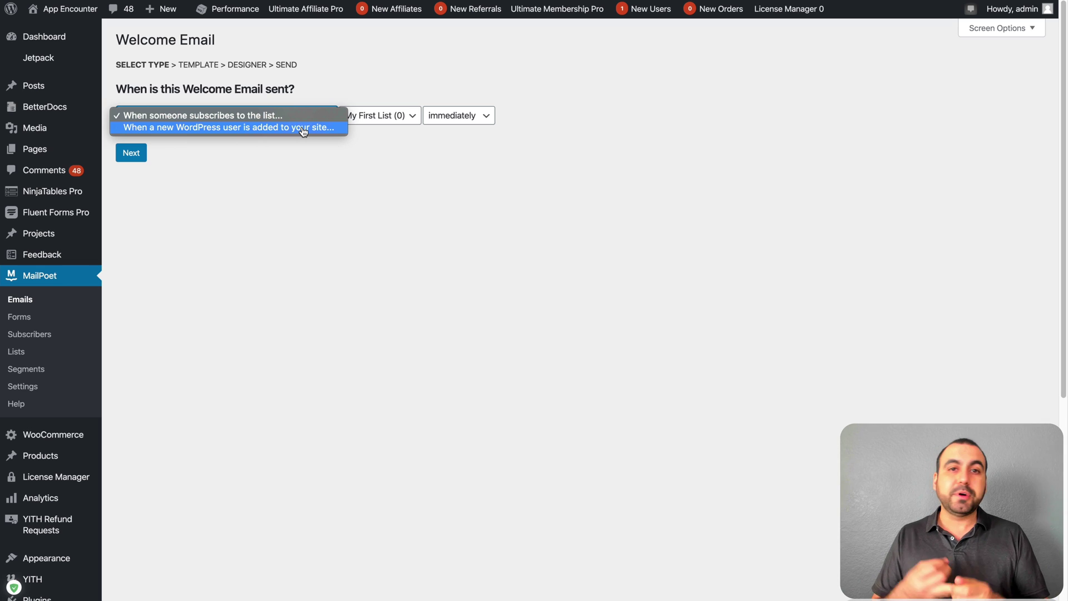
Trigger the welcome email when a new WordPress user of any role is added.
left_click(303, 127)
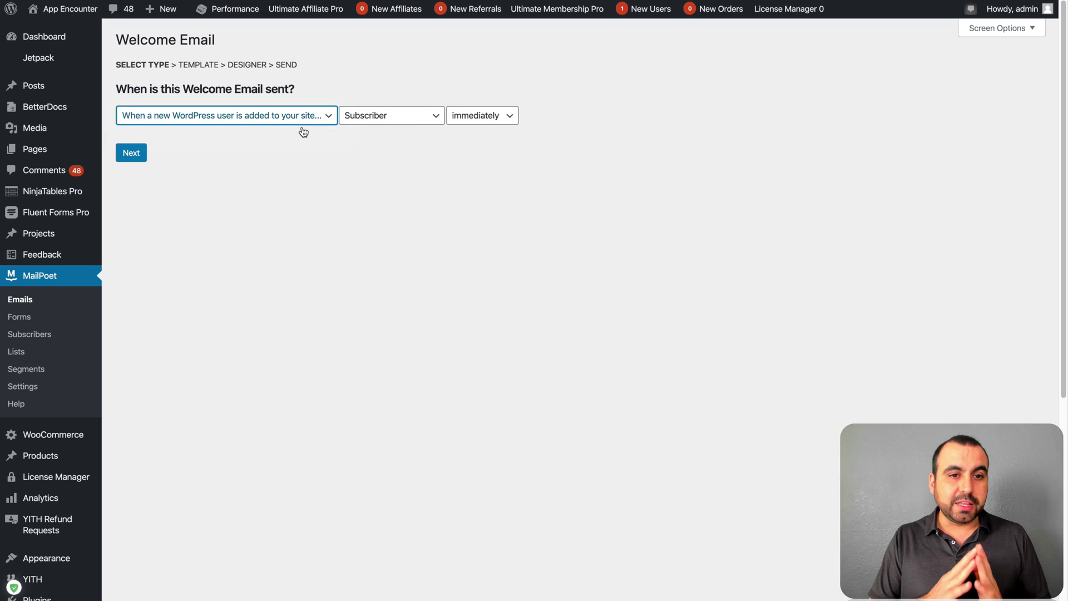
left_click(376, 116)
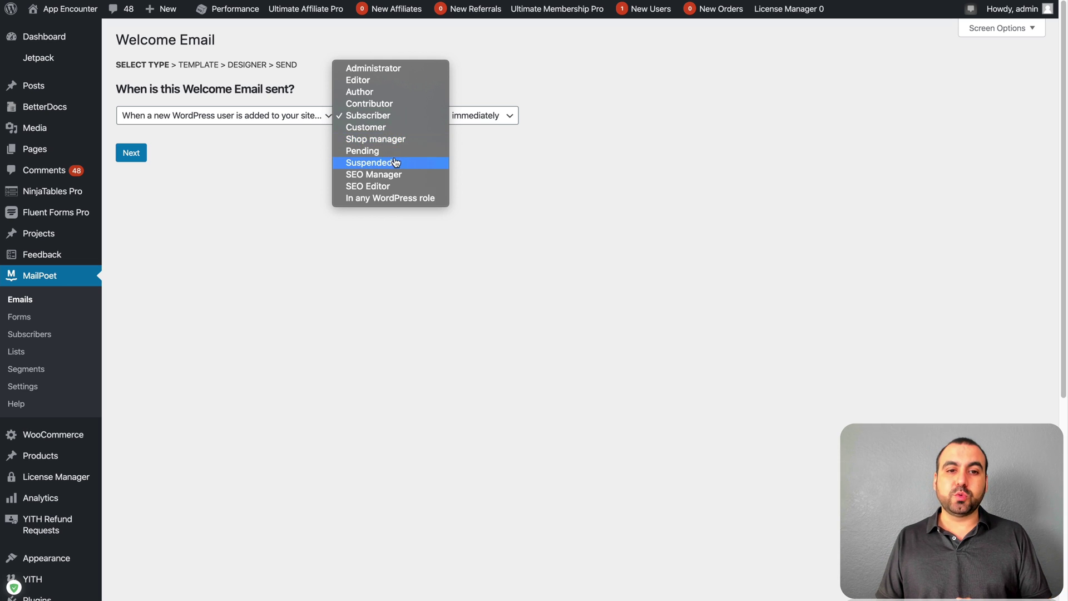
left_click(393, 199)
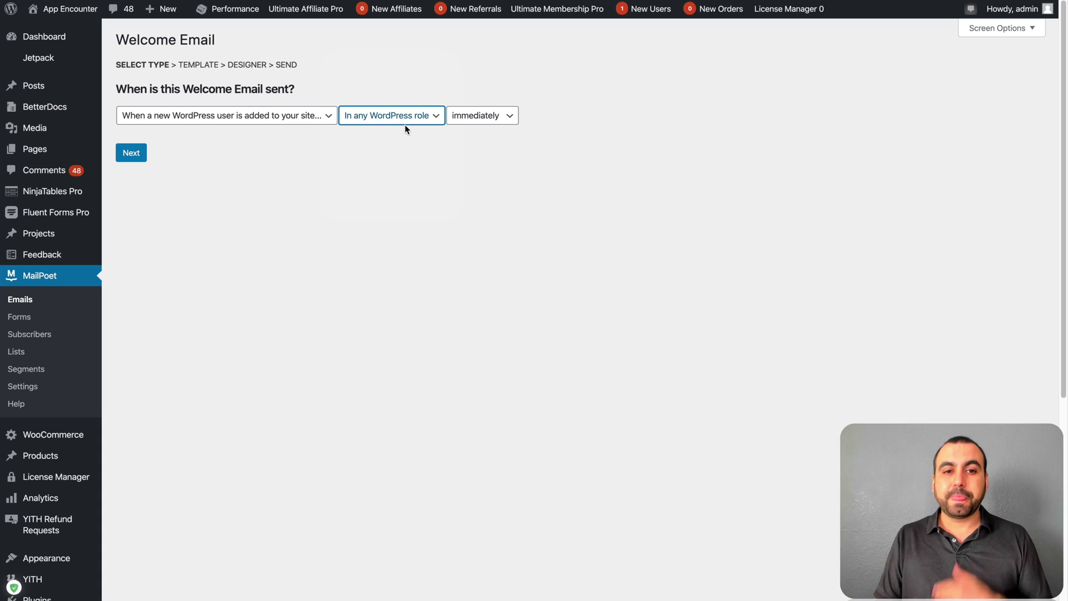
Delay sending to 3 day(s) later and proceed to the template gallery.
left_click(472, 121)
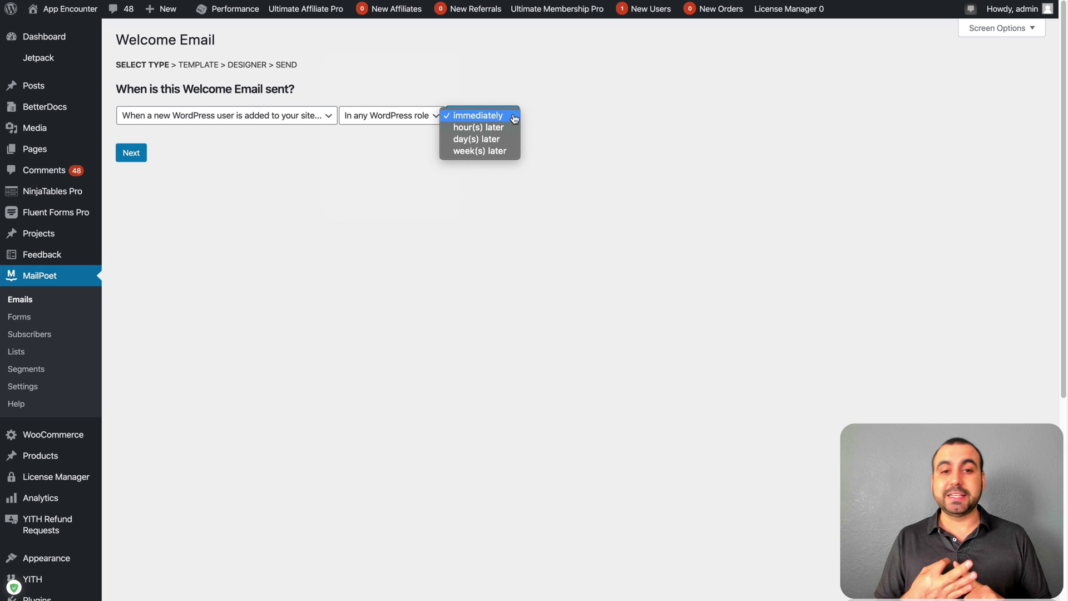
left_click(478, 139)
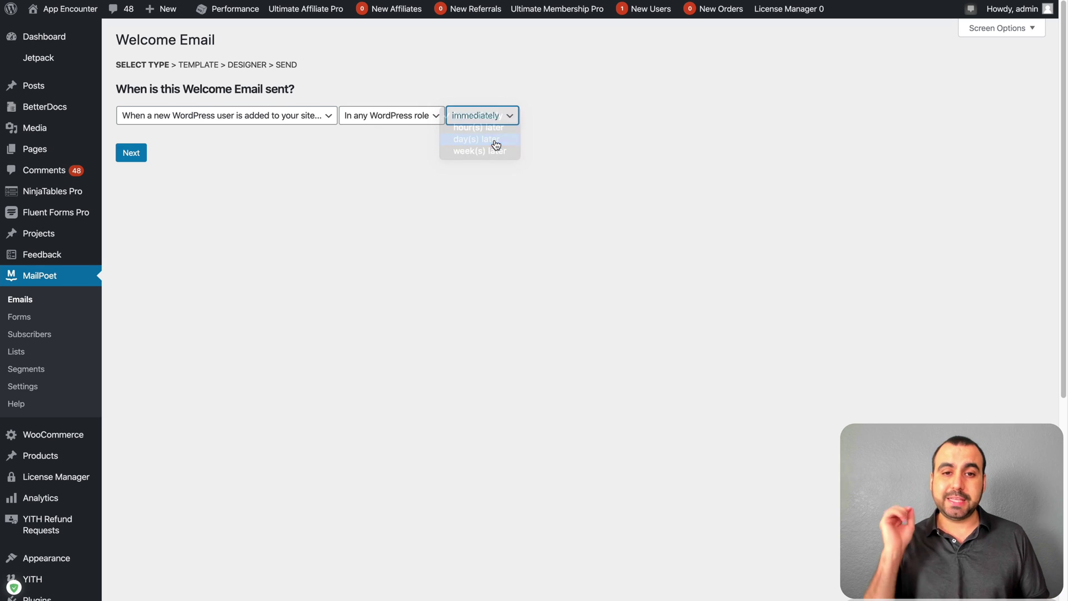
double_click(463, 117)
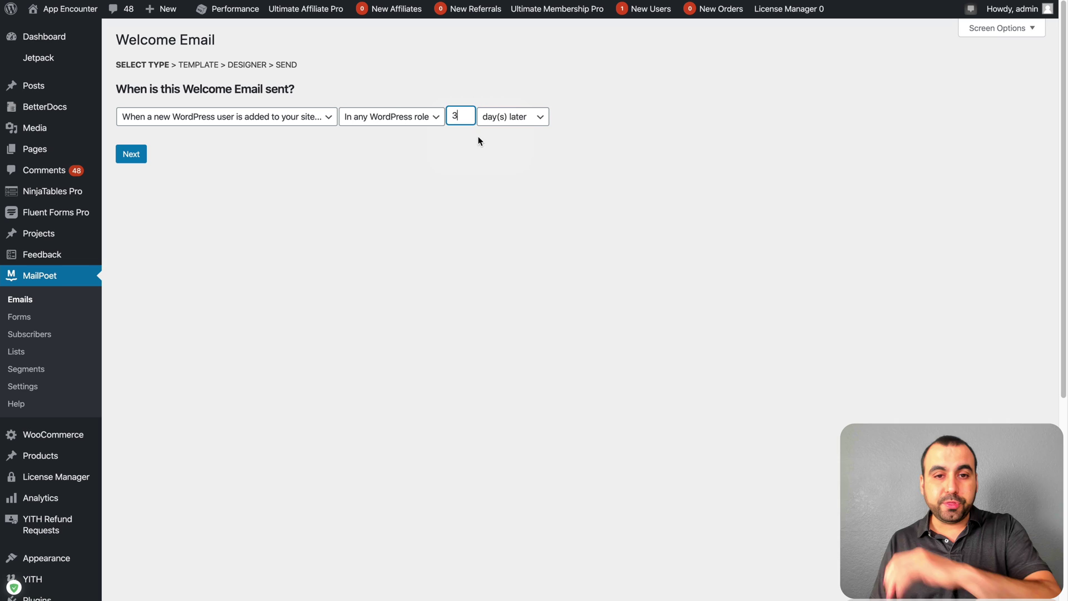
left_click(488, 162)
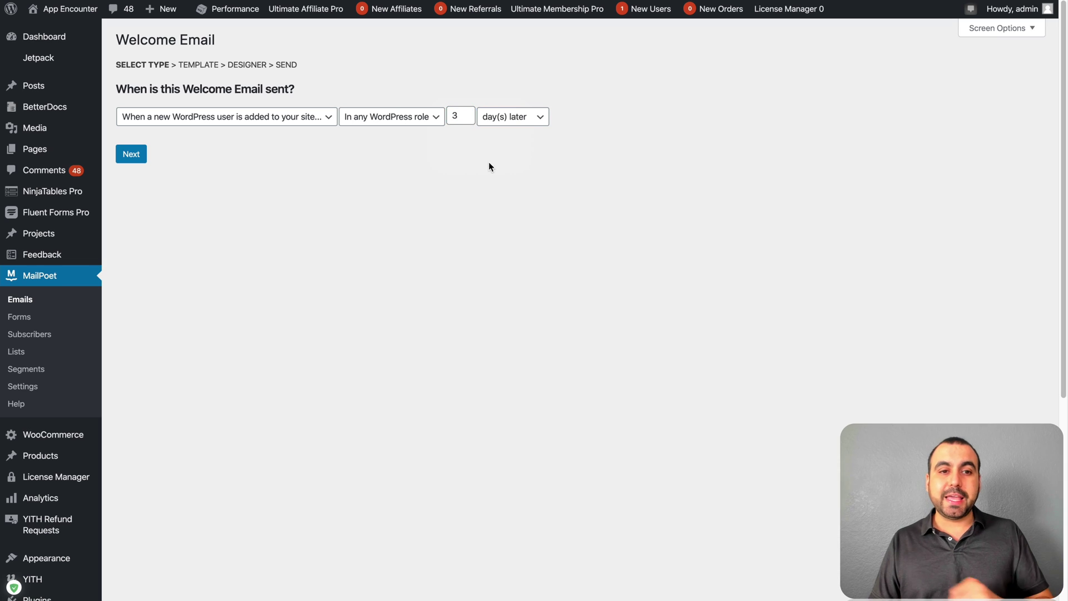
left_click(139, 160)
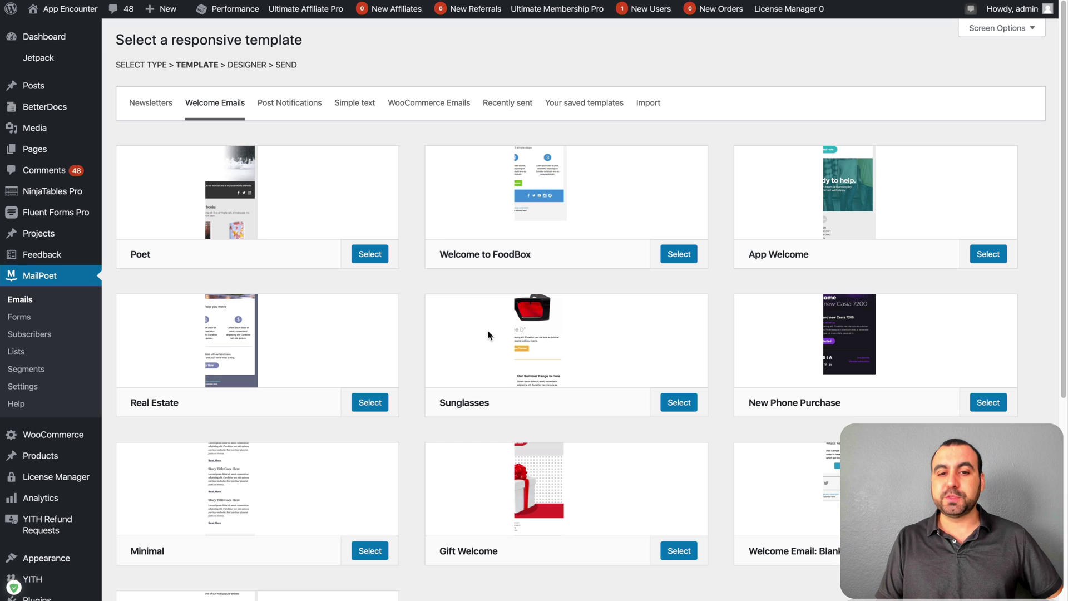
left_click(555, 342)
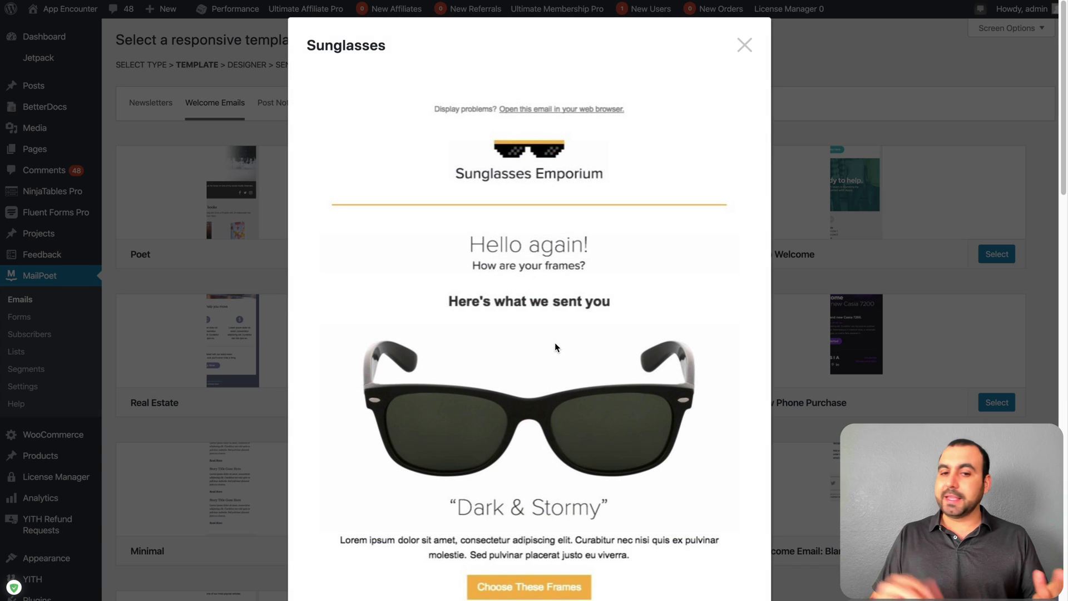
scroll(555, 342, "down", 15)
scroll(555, 344, "down", 6)
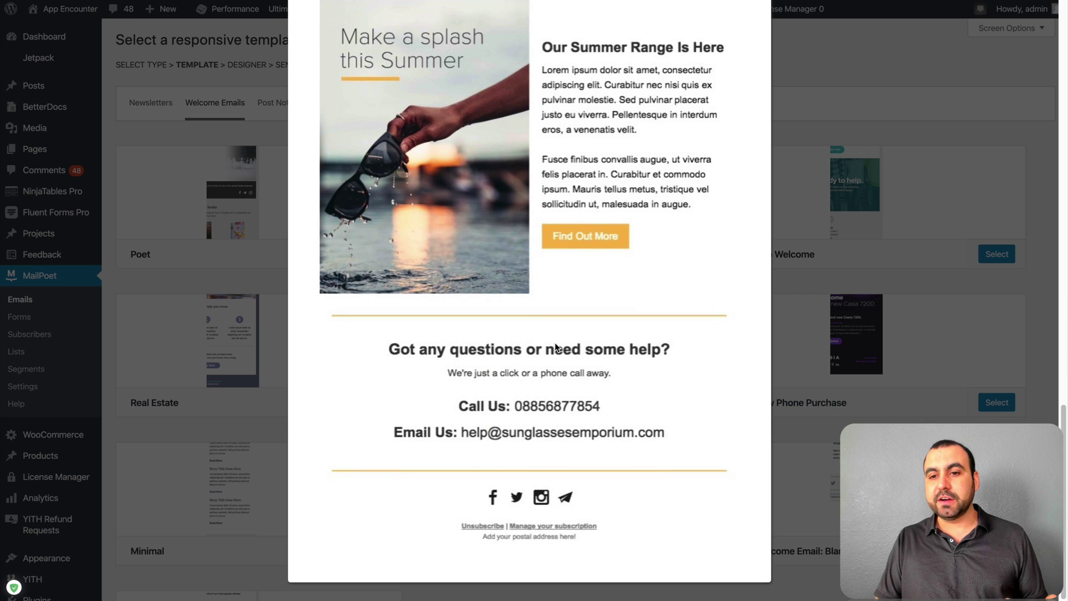
left_click(813, 284)
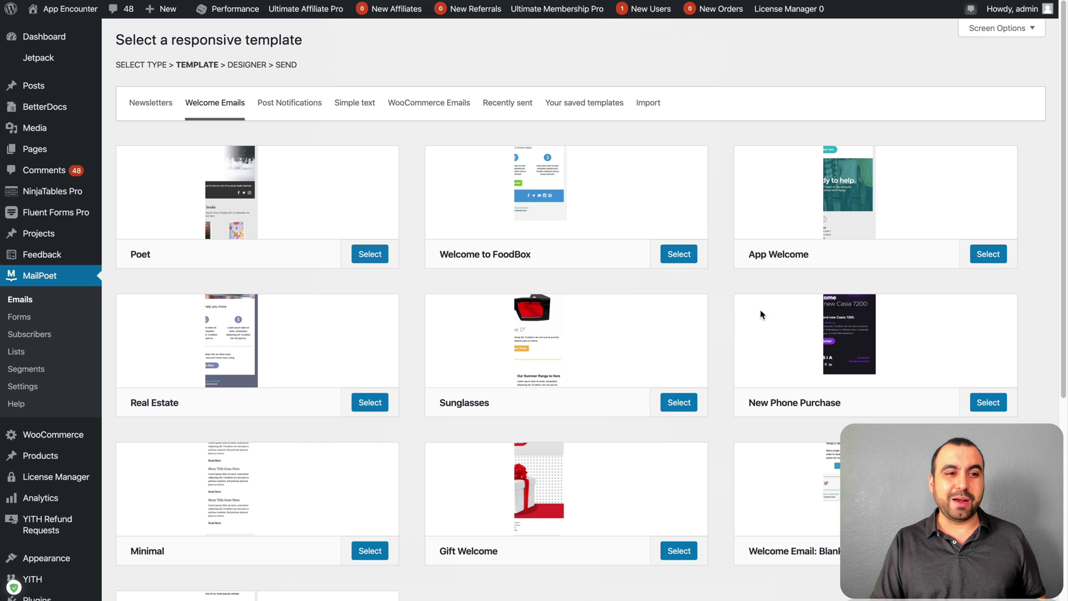
left_click(51, 296)
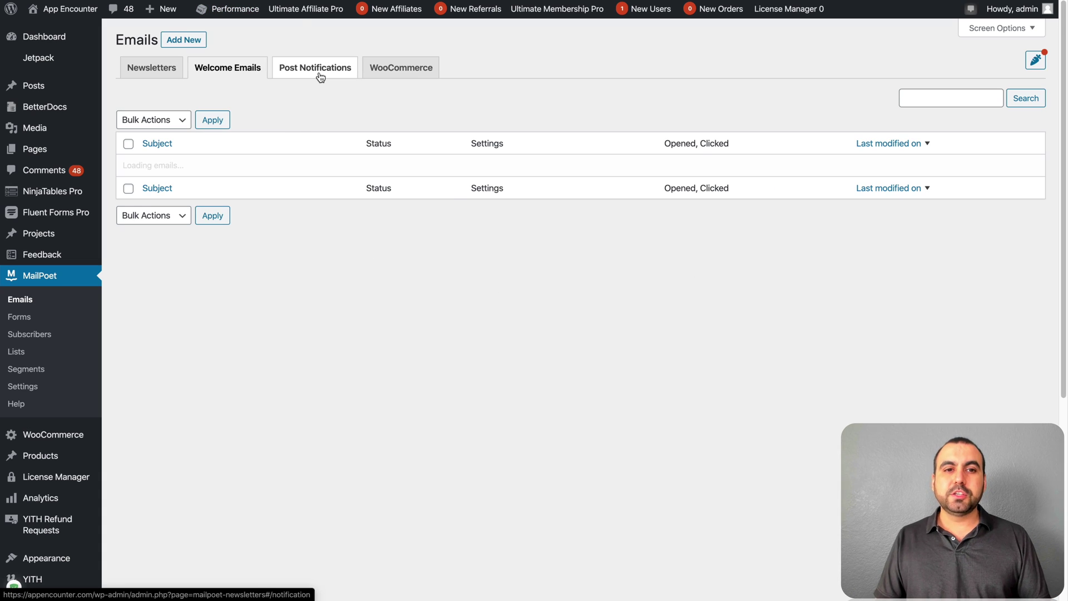
Switch to the Post Notifications emails list.
left_click(323, 78)
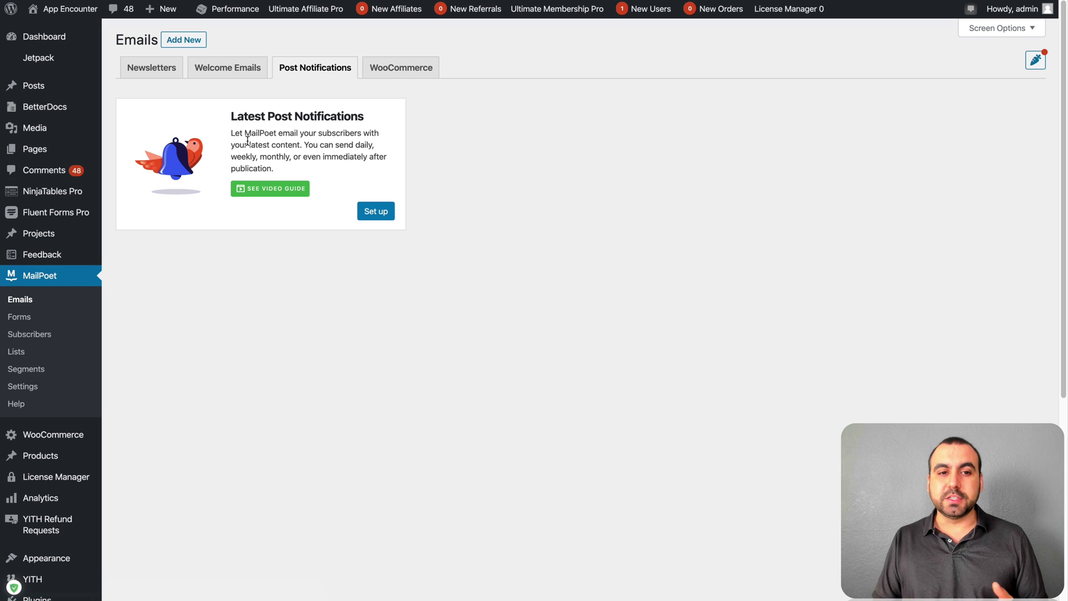
left_click_drag(247, 146, 297, 147)
left_click(297, 147)
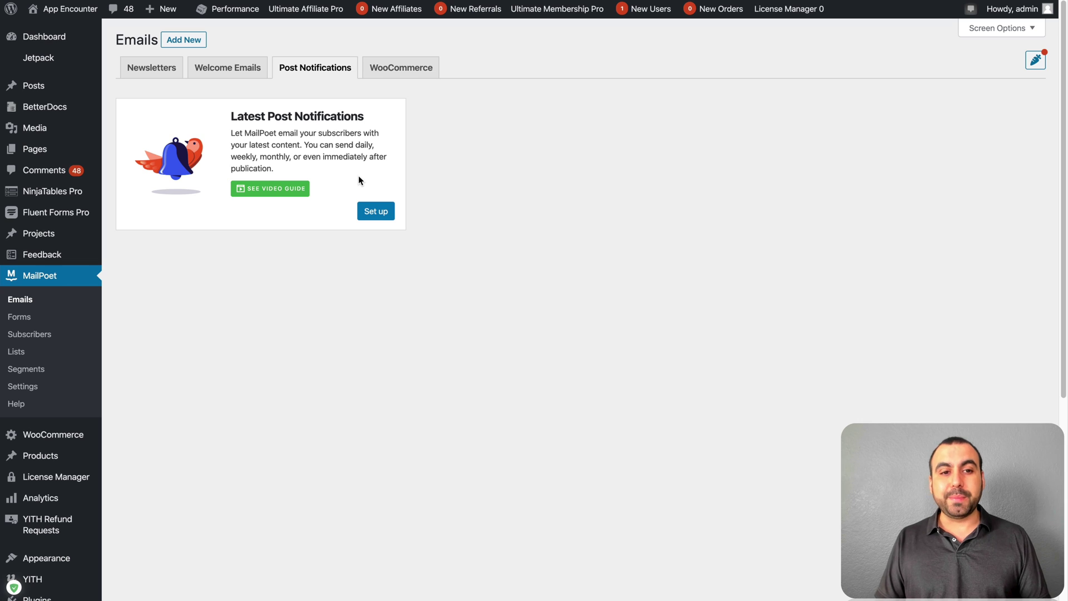
Start a post notification, keep once a day at 12:00 am, and return to Emails.
left_click(376, 211)
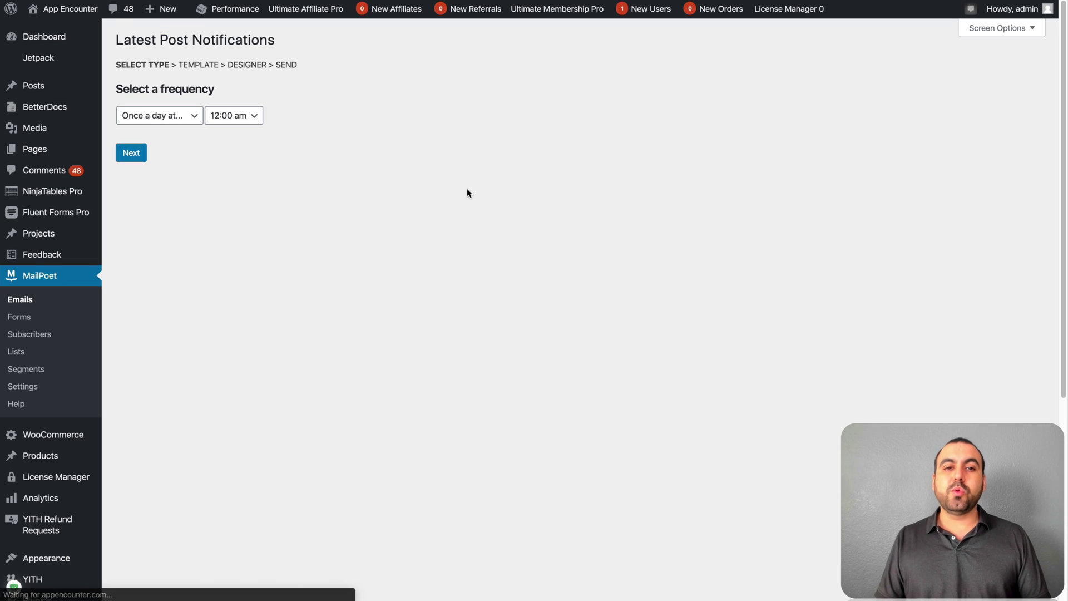
left_click(187, 118)
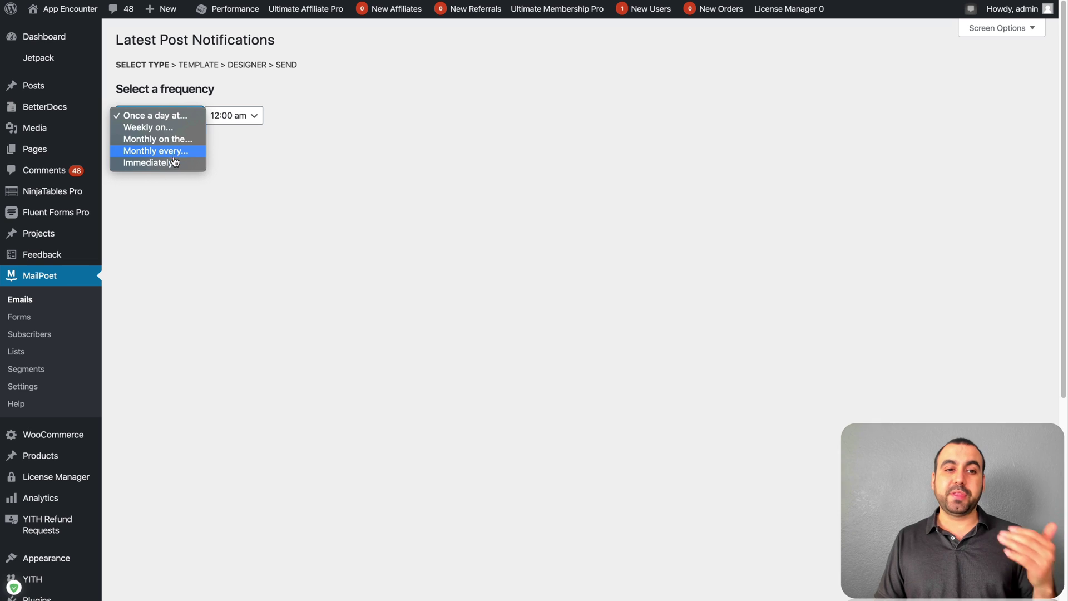
left_click(232, 166)
left_click(244, 114)
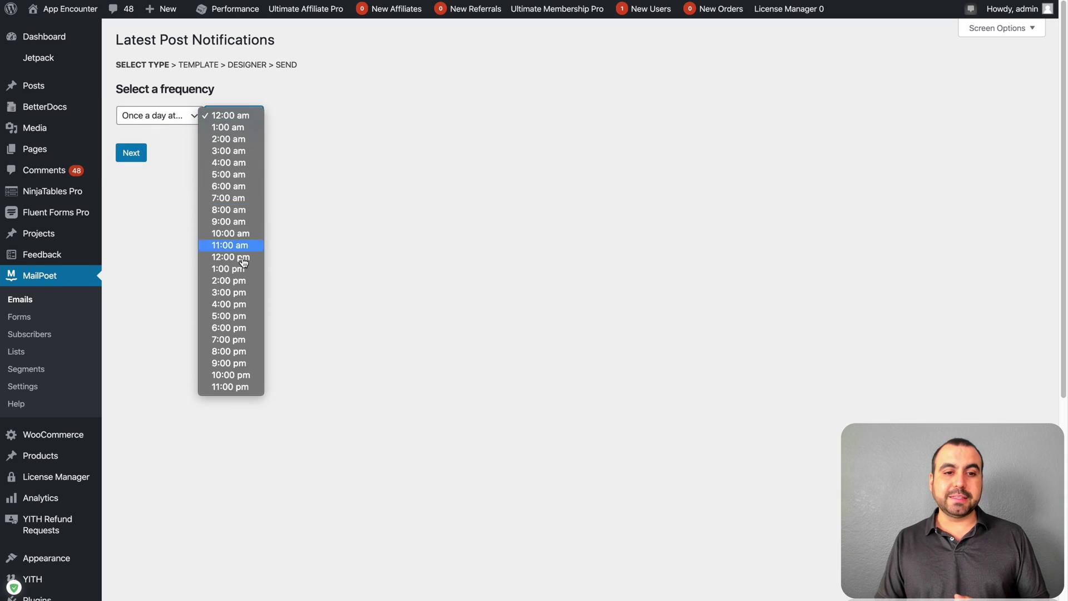
left_click(372, 194)
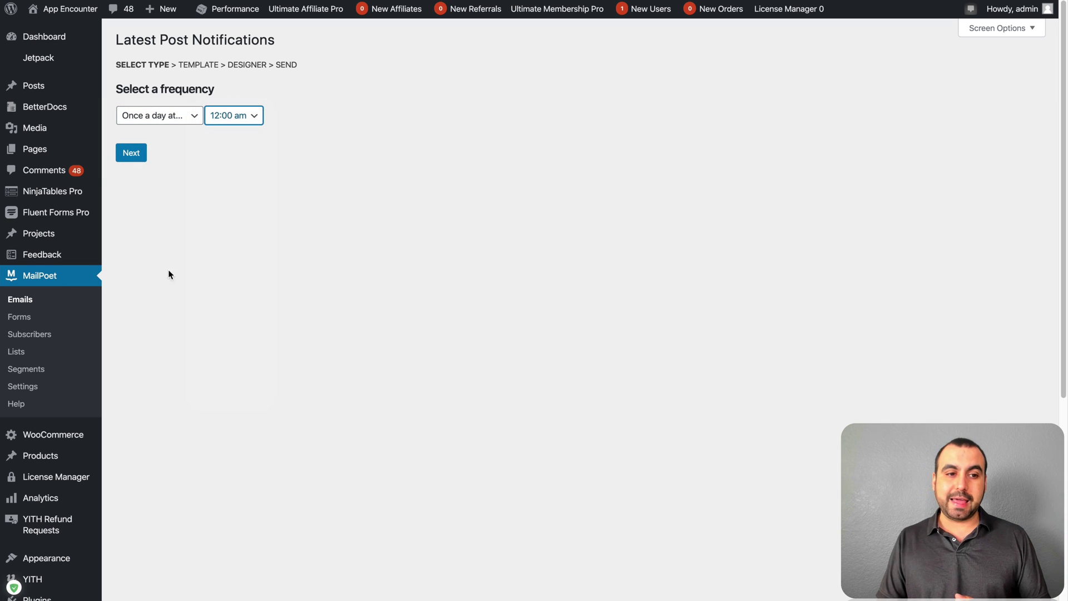
left_click(32, 304)
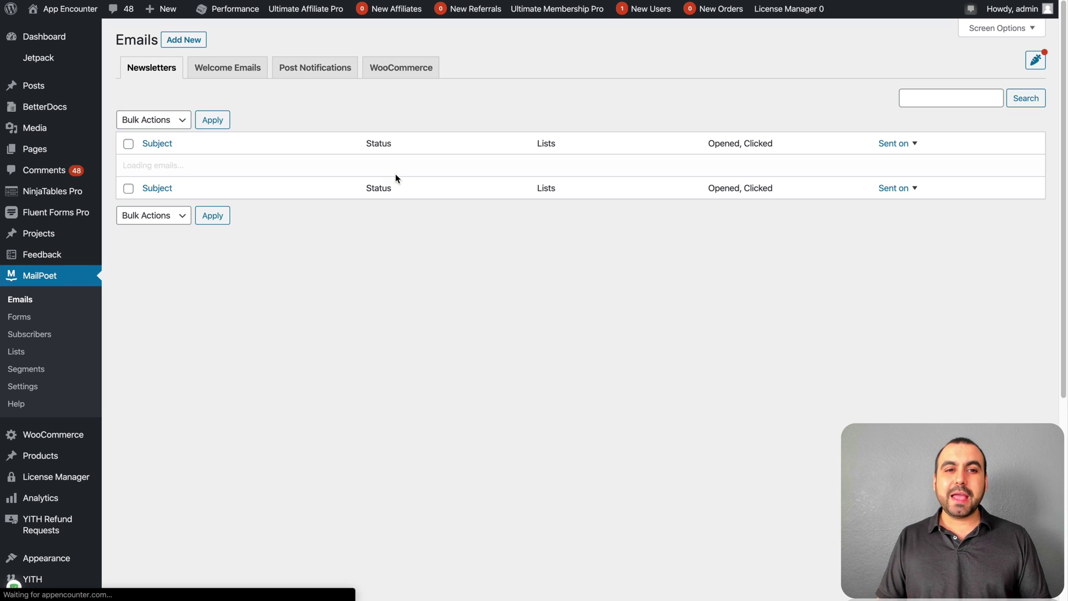
Set up a WooCommerce automatic email to see its events, such as Abandoned Shopping Cart and First Purchase.
left_click(406, 73)
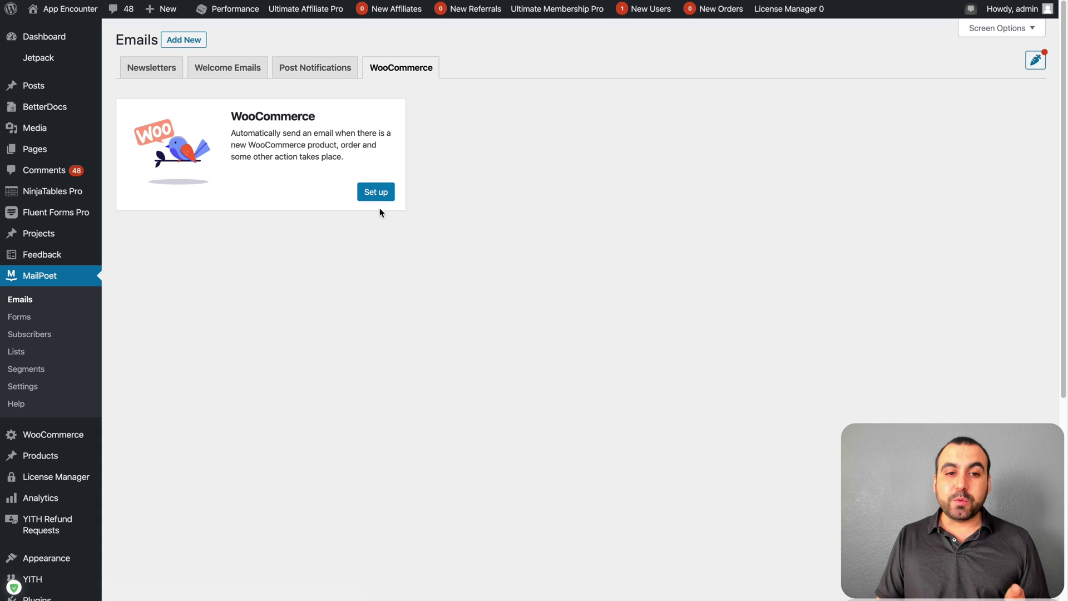
left_click(380, 193)
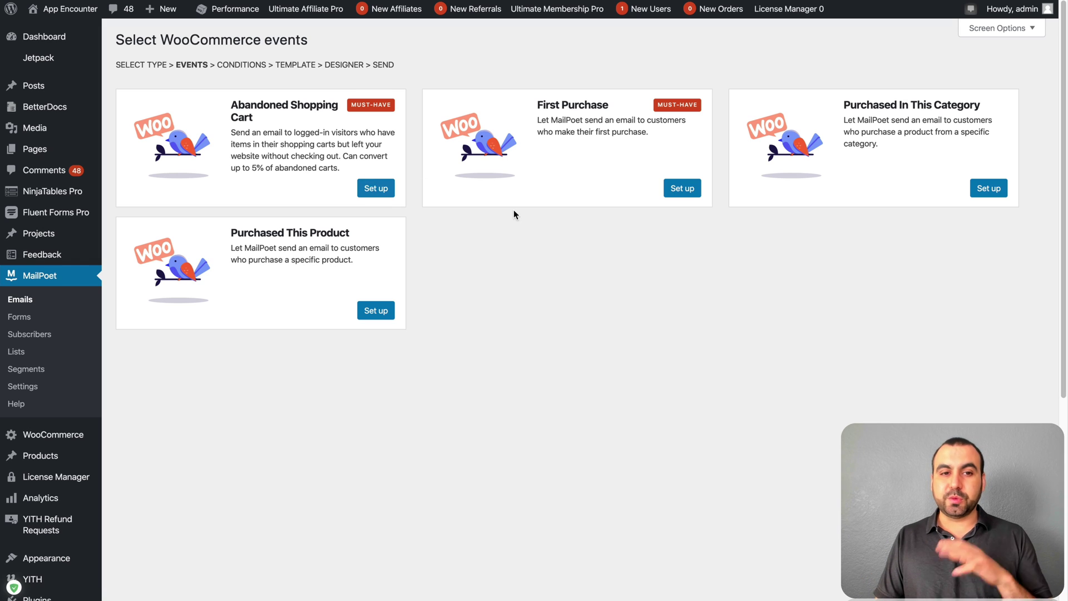
triple_click(300, 127)
left_click(324, 141)
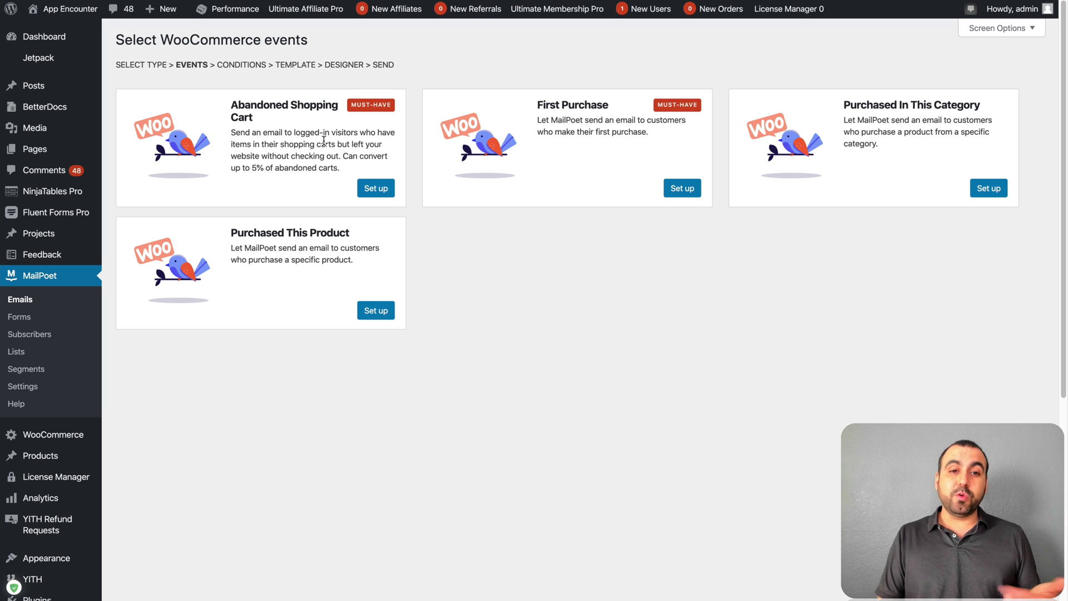
Set the Abandoned Shopping Cart email to send 5 day(s) later.
left_click(377, 188)
left_click(292, 116)
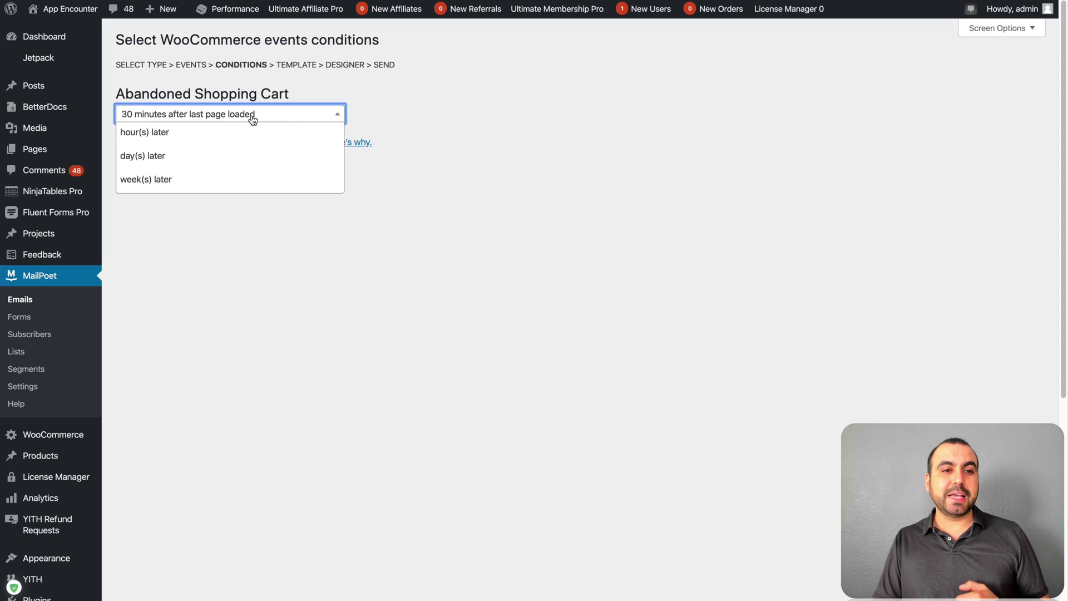
left_click(165, 162)
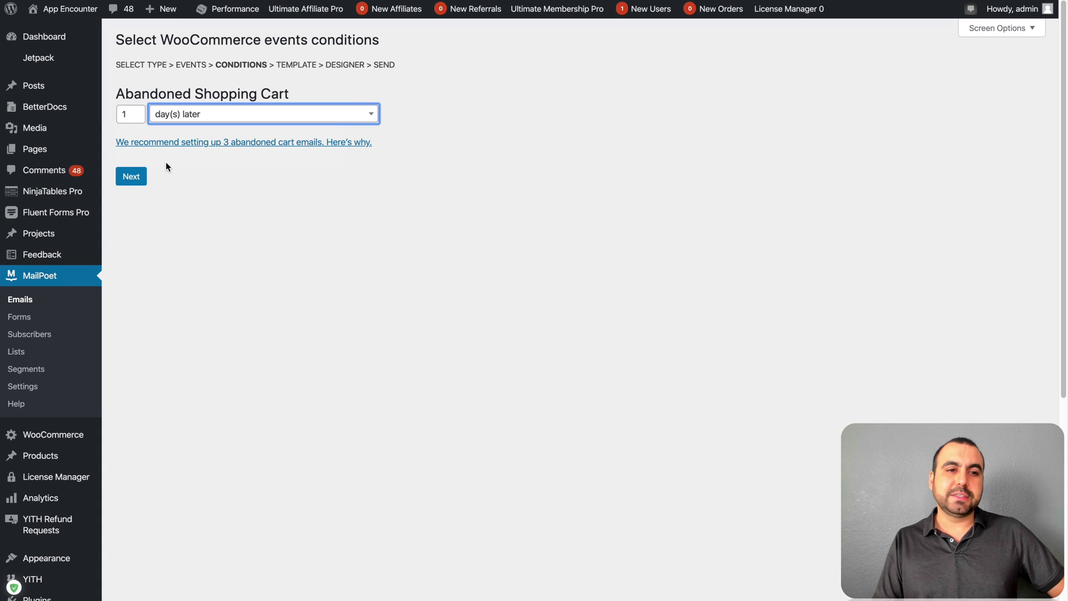
double_click(127, 114)
type("5")
left_click(266, 222)
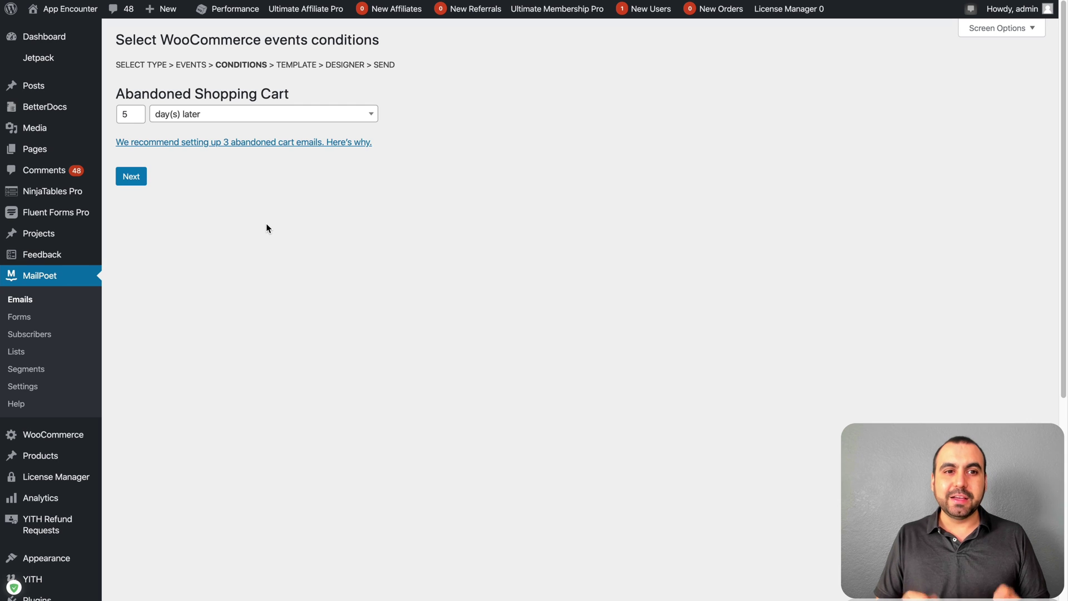
key("alt+Left")
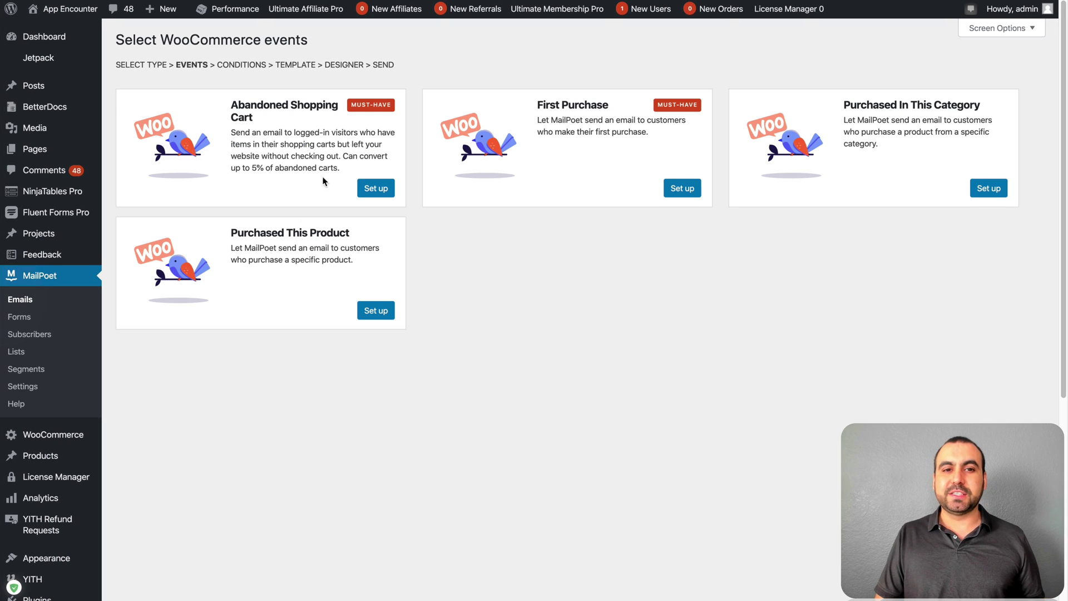
left_click_drag(533, 108, 584, 128)
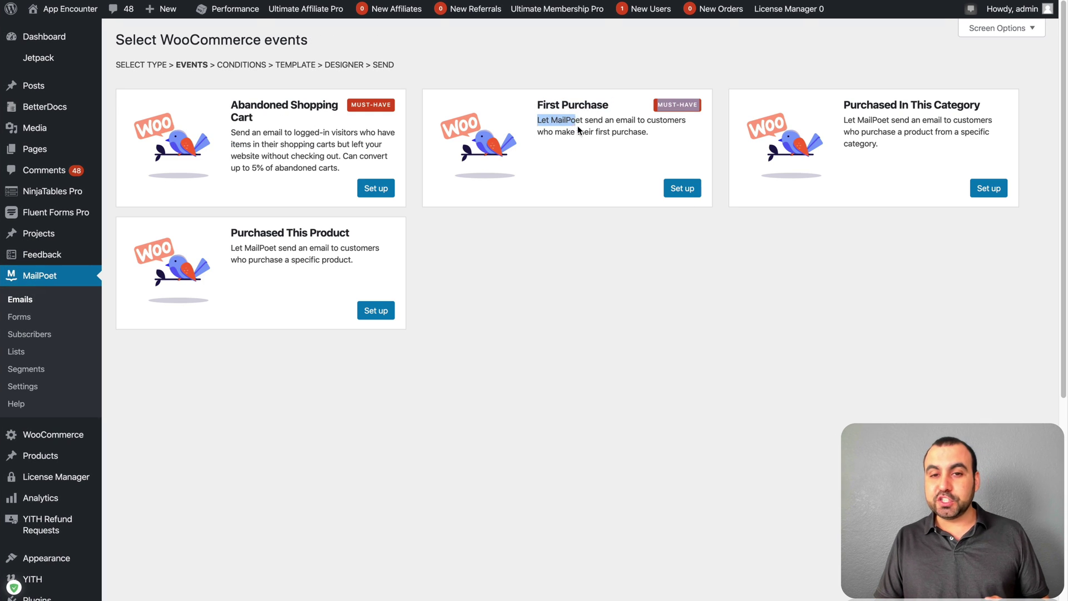
left_click(583, 128)
left_click_drag(845, 103, 871, 146)
left_click(866, 137)
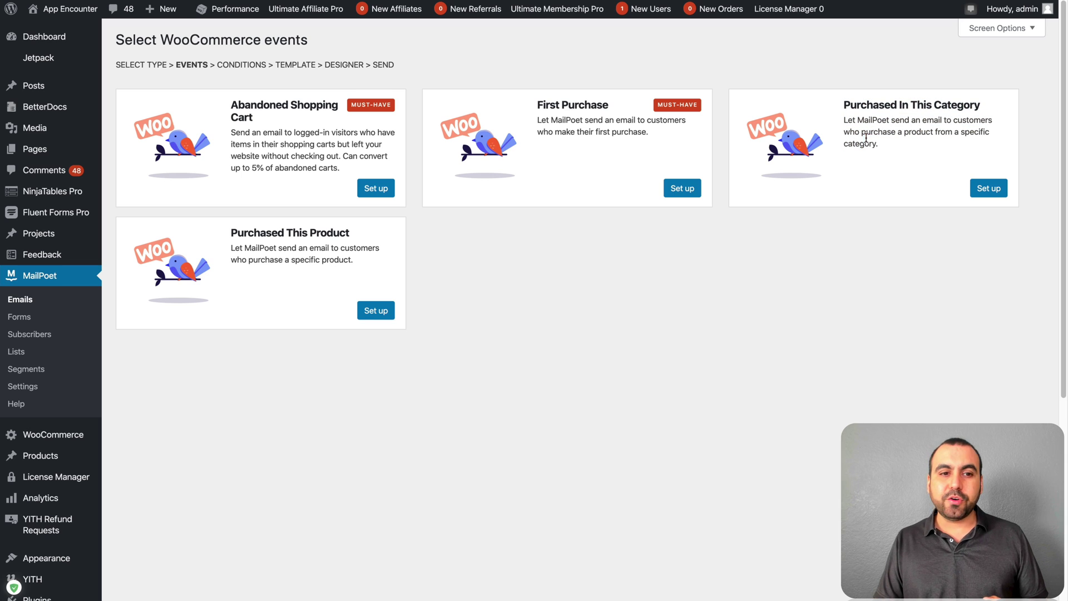
left_click_drag(232, 230, 365, 262)
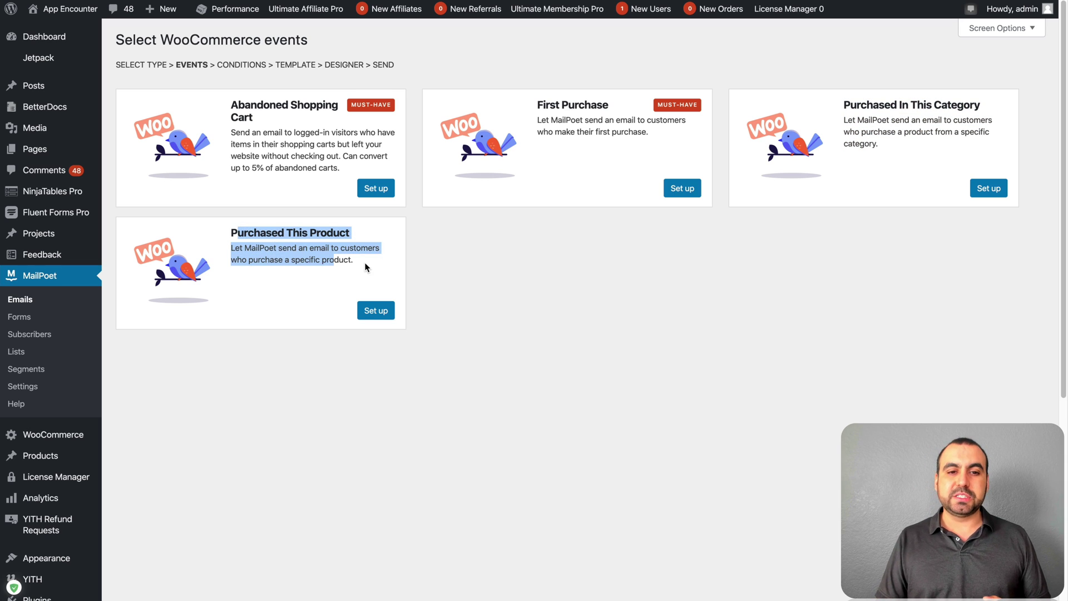
left_click(366, 266)
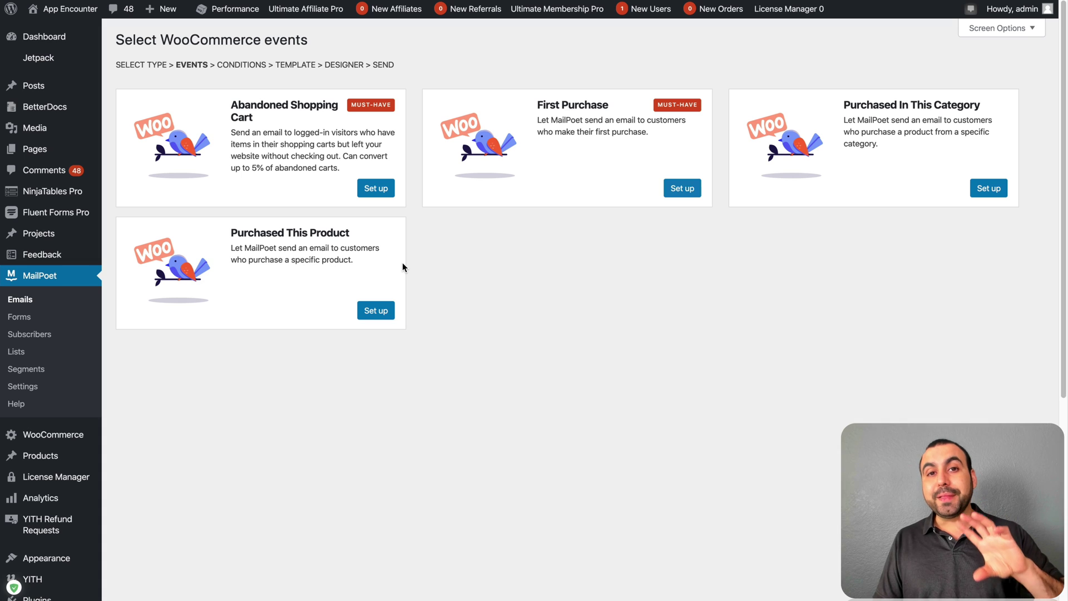
Open the WooCommerce email template editor from the WooCommerce tab of MailPoet Settings.
left_click(39, 386)
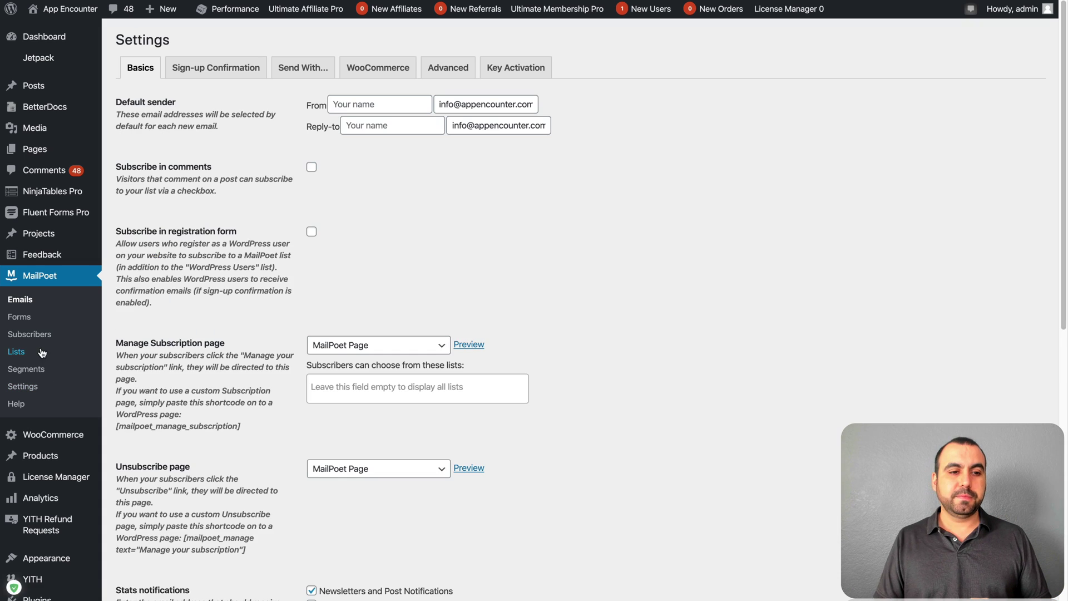
left_click(384, 75)
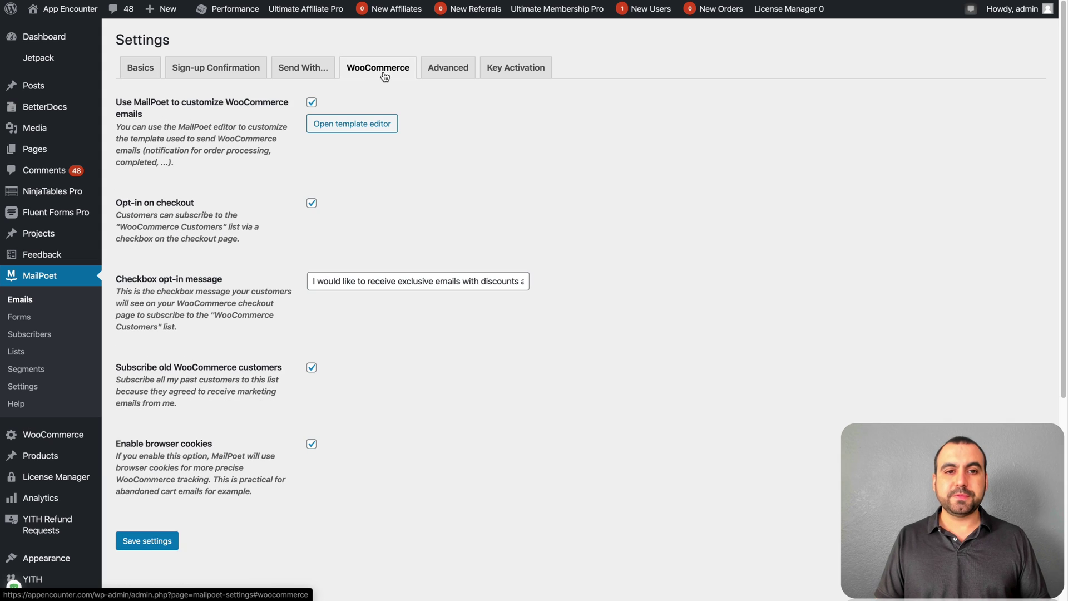
left_click_drag(116, 101, 167, 118)
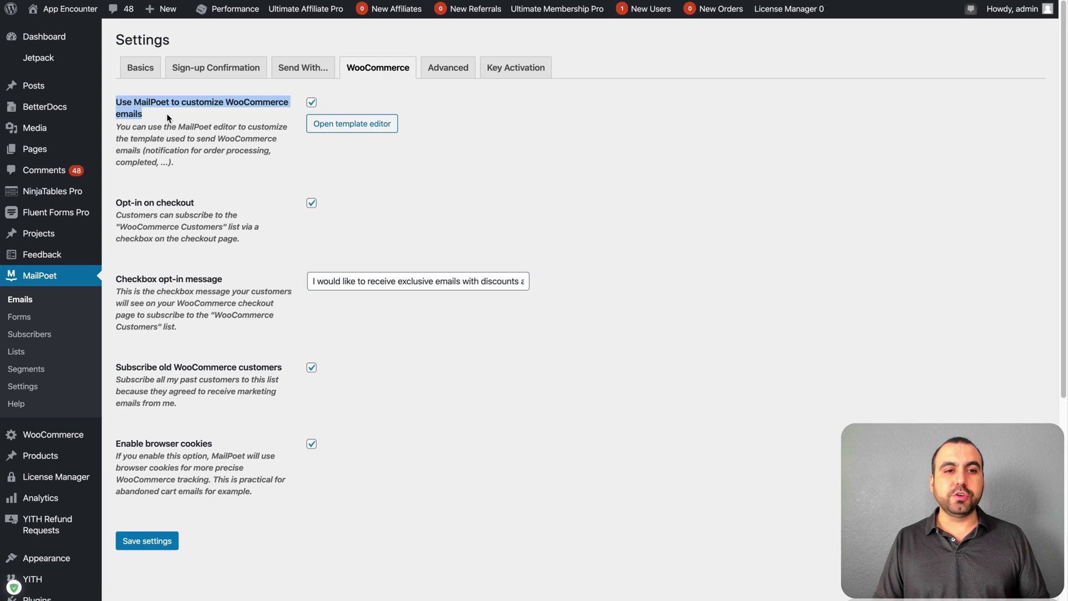
left_click(188, 122)
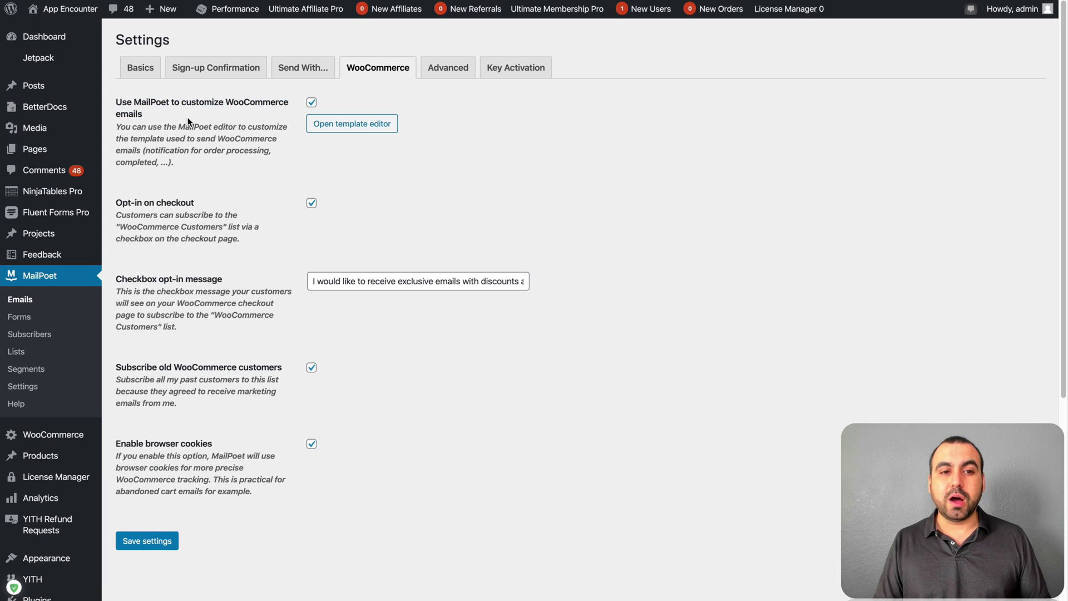
left_click(349, 132)
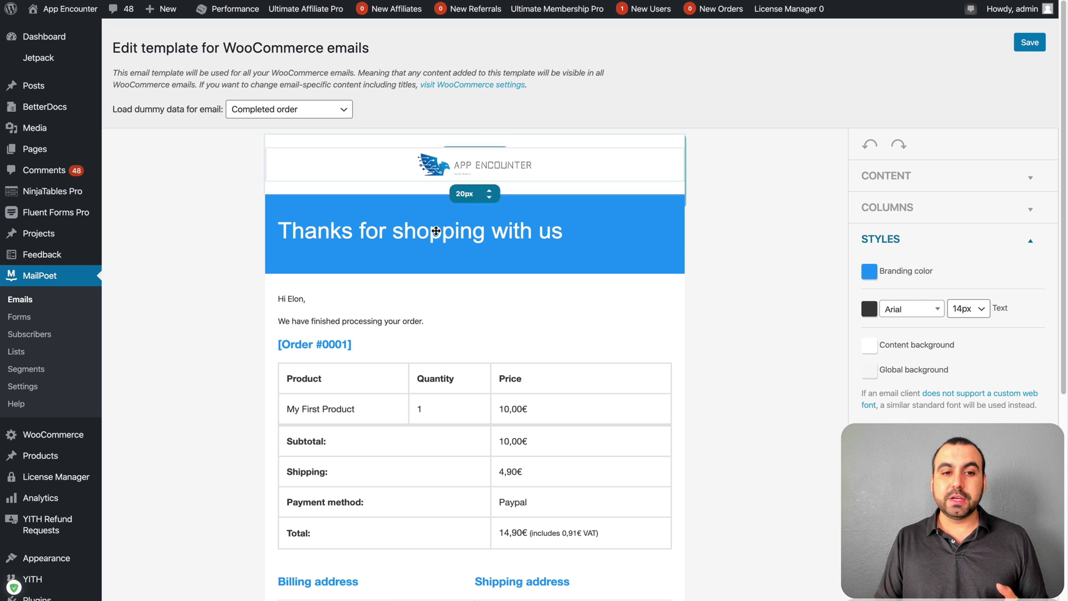
Keep Completed order as the sample email in the template preview.
left_click(301, 109)
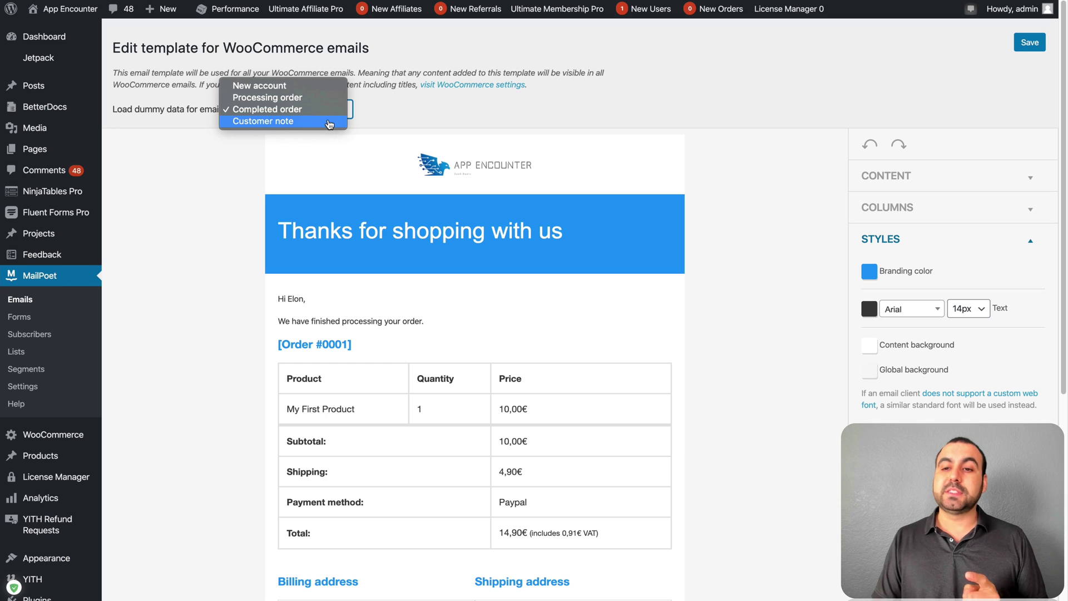
left_click(793, 407)
scroll(567, 286, "down", 5)
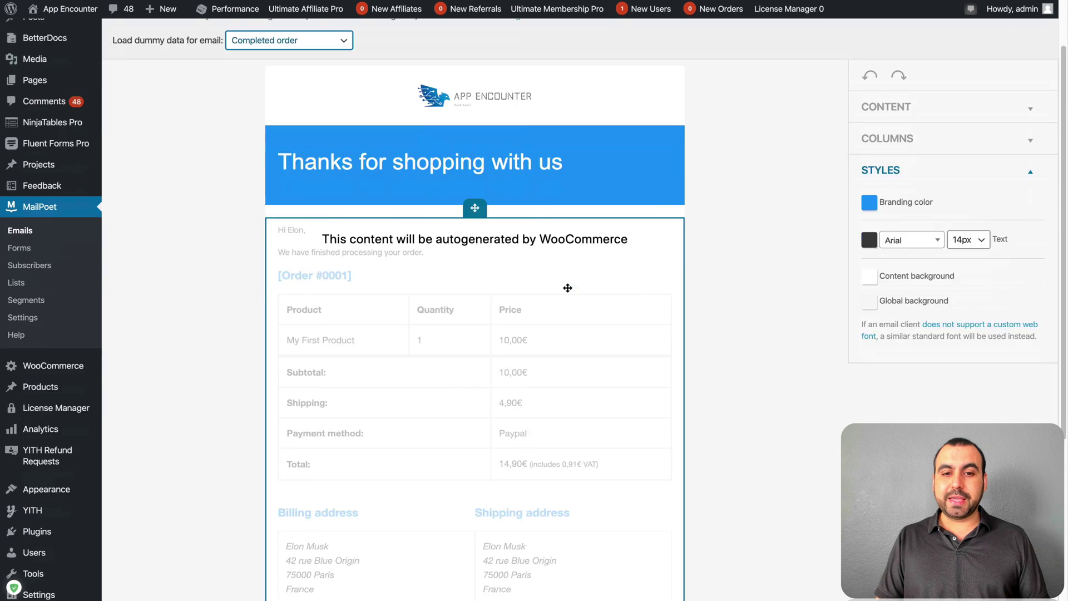
scroll(668, 184, "up", 4)
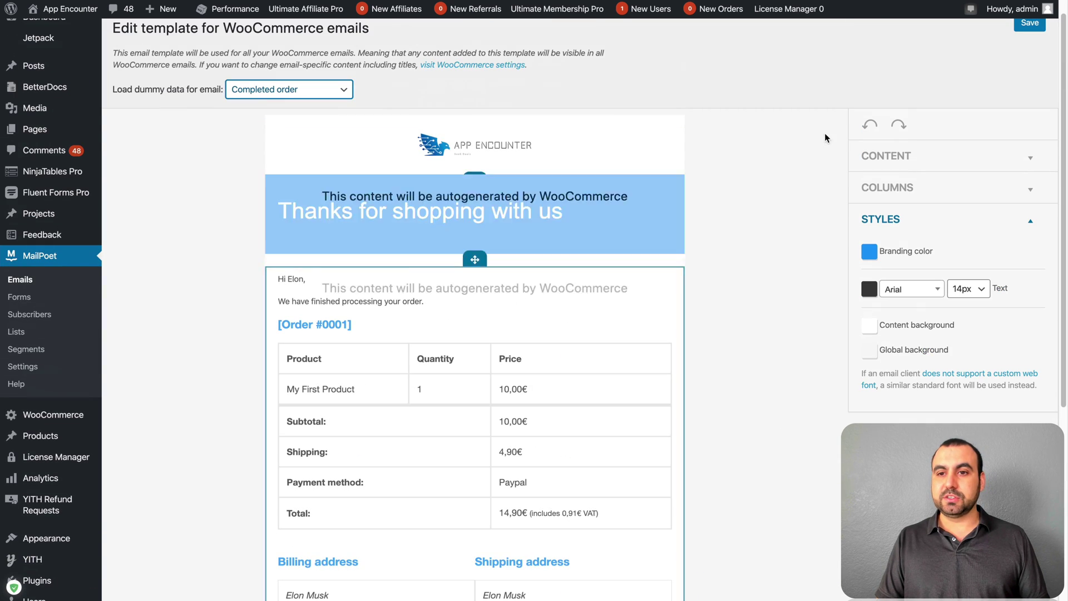
Browse the content blocks and column layouts, then expand the Styles colour and font settings.
left_click(912, 157)
scroll(734, 359, "down", 2)
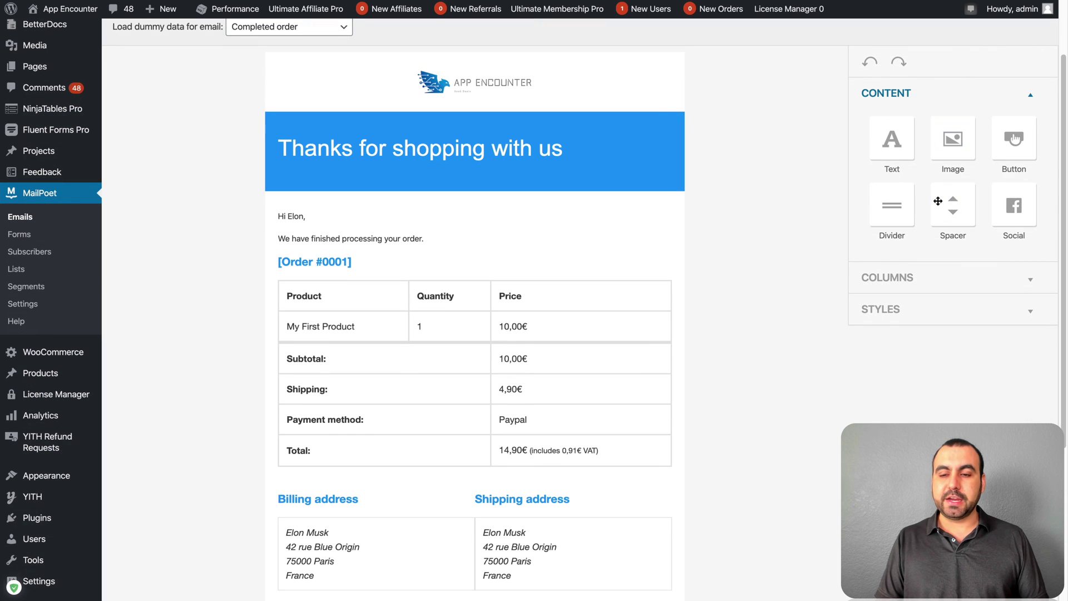
left_click(936, 281)
left_click(914, 305)
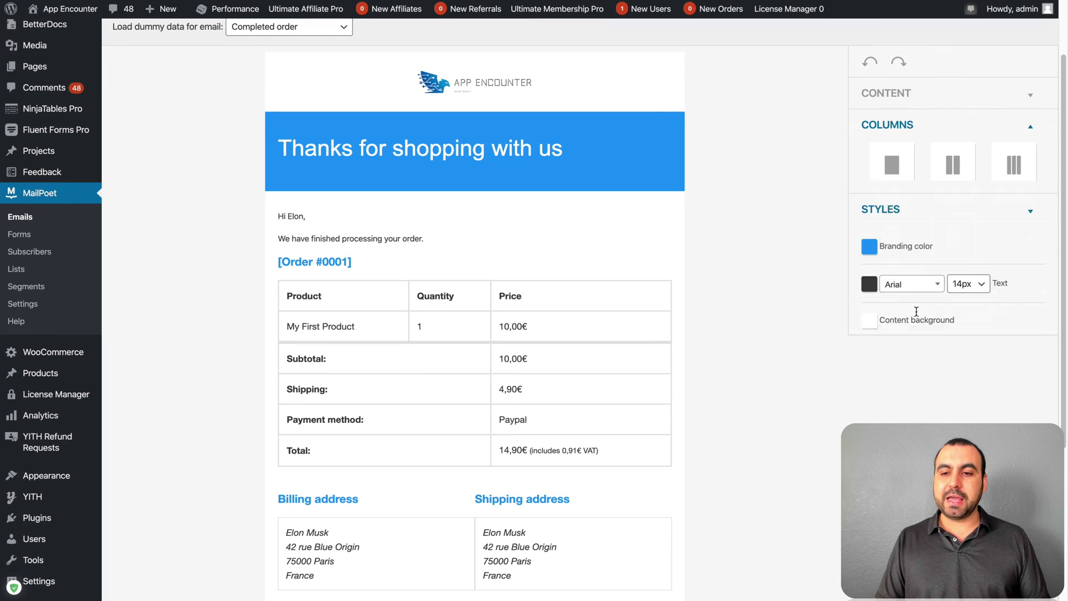
scroll(530, 395, "down", 4)
scroll(531, 398, "up", 5)
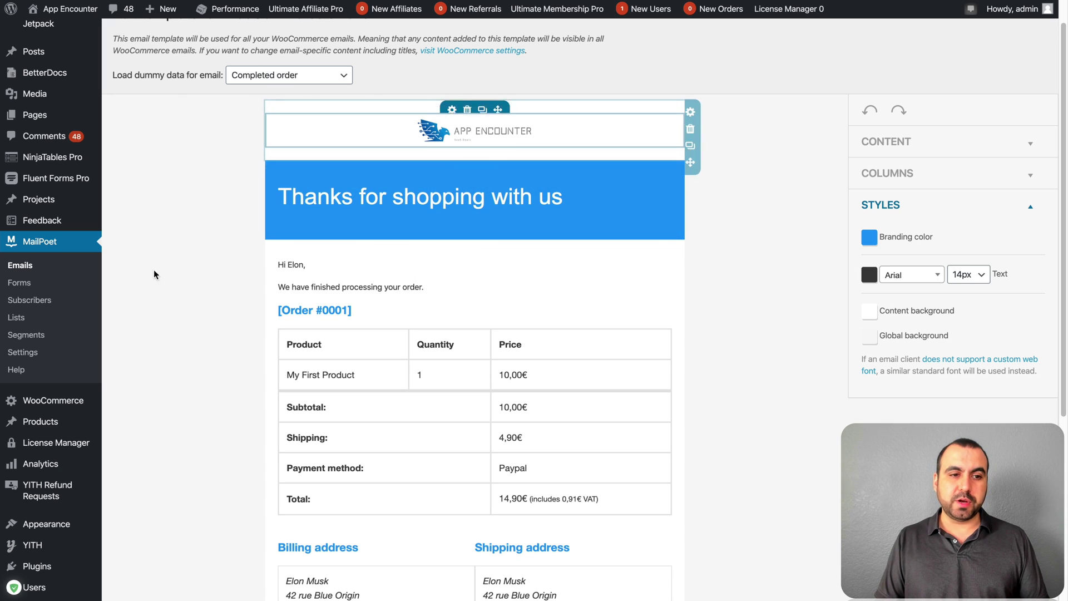
Create a new subscription form titled SIGNUP and select its Email field.
left_click(50, 291)
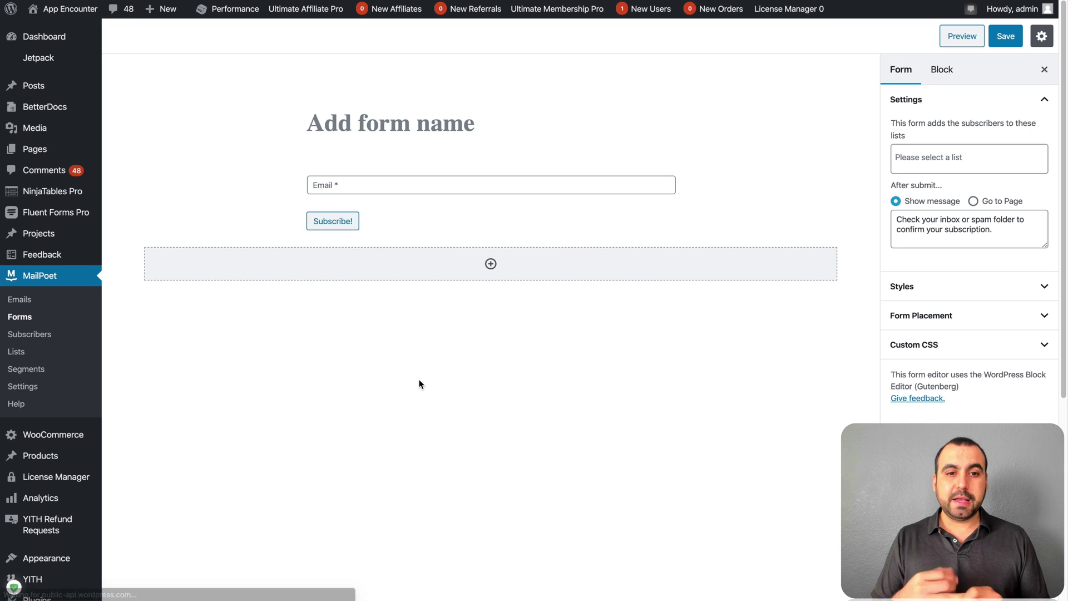
left_click(345, 128)
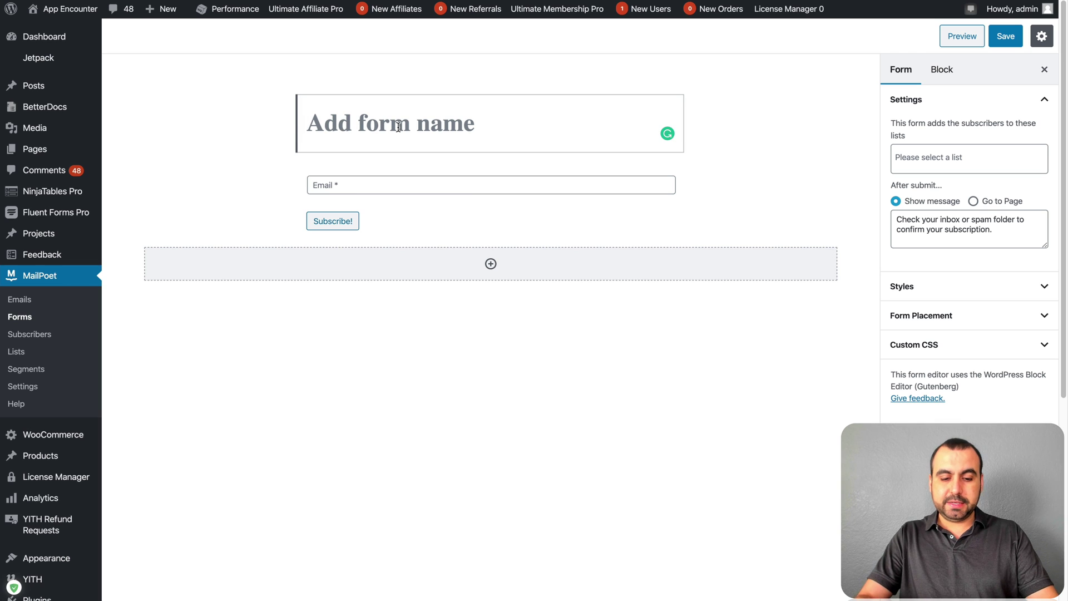
type("SIGNUP")
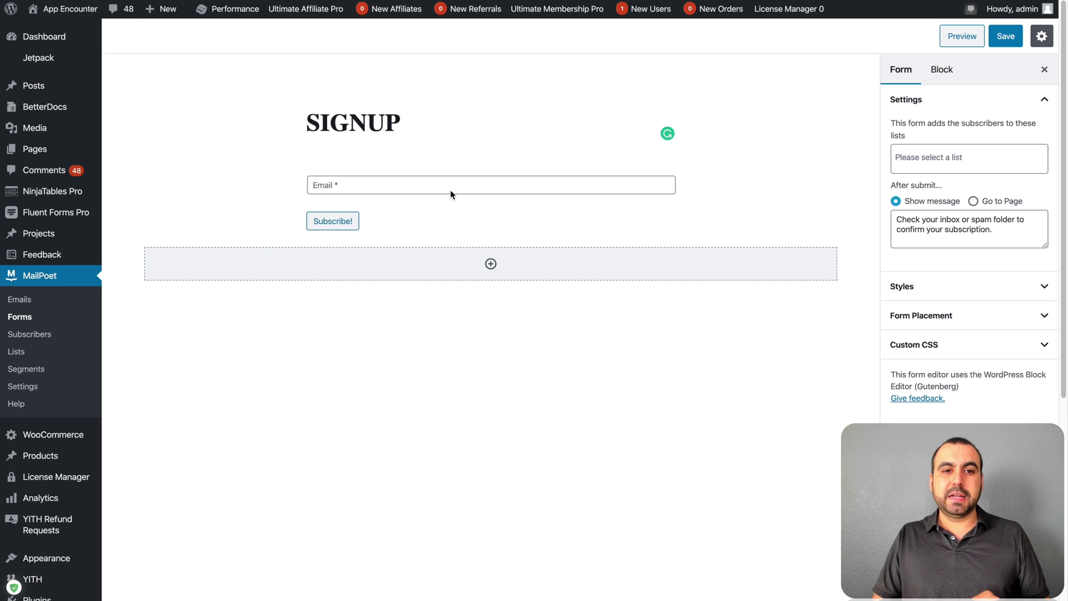
left_click(414, 181)
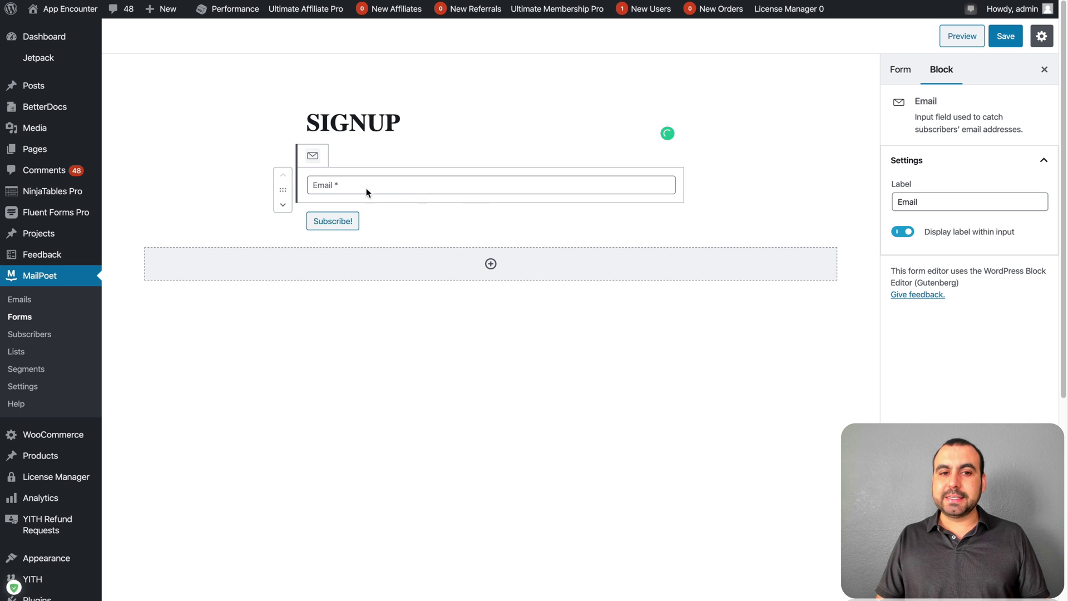
Add a First name field and move it above the Email field.
left_click(477, 265)
left_click(451, 345)
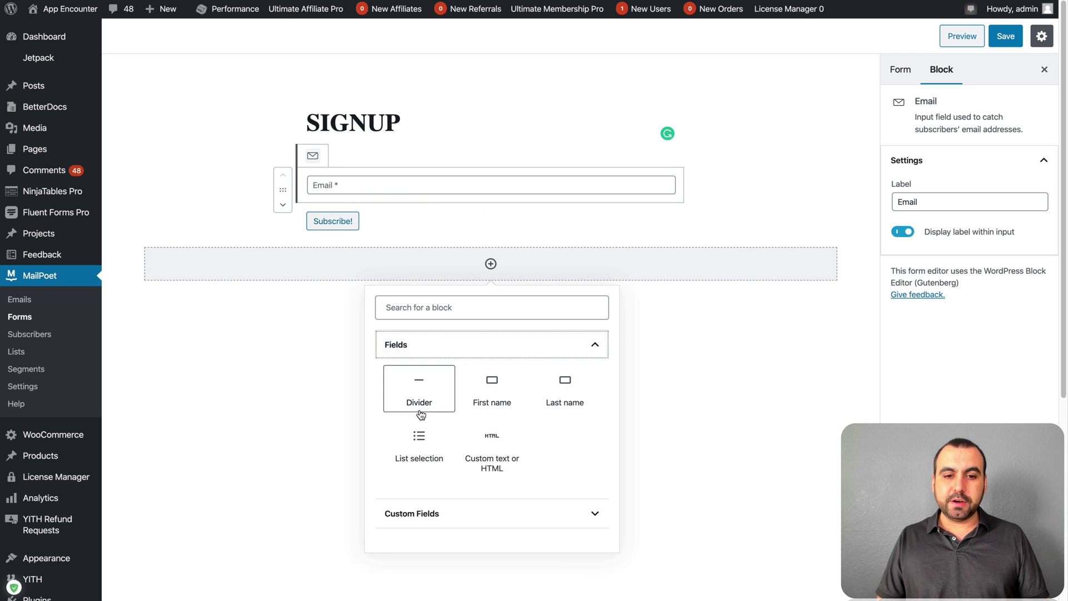
left_click(491, 391)
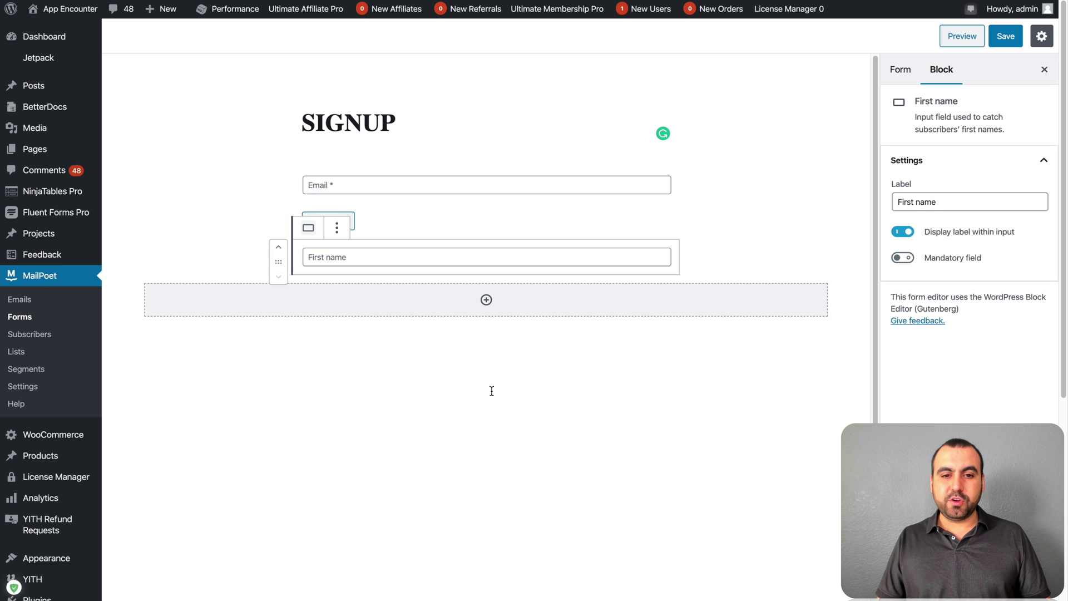
left_click_drag(353, 257, 352, 176)
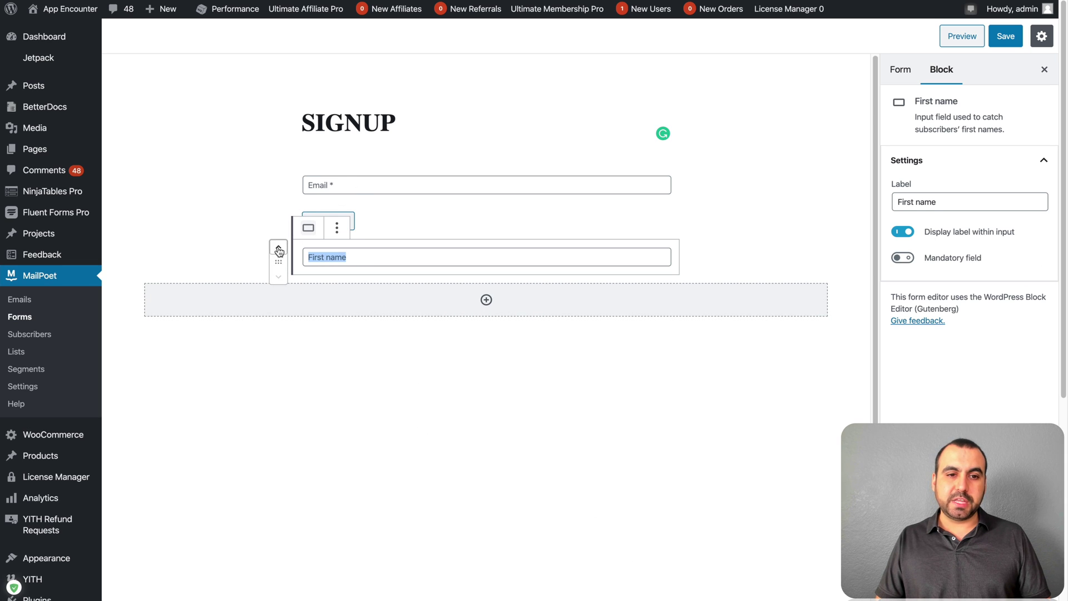
left_click(278, 248)
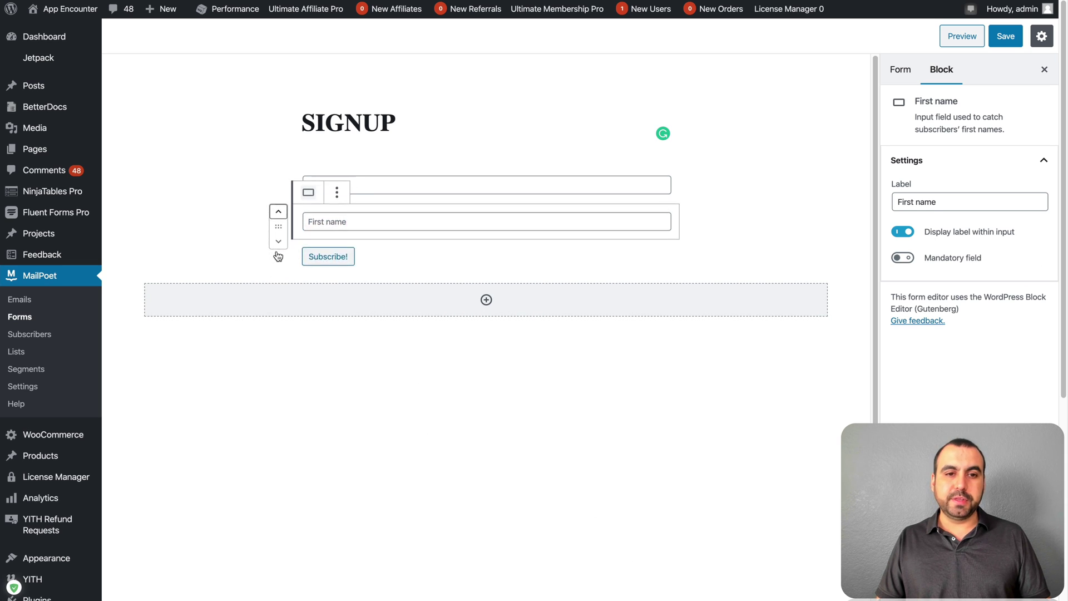
left_click(279, 223)
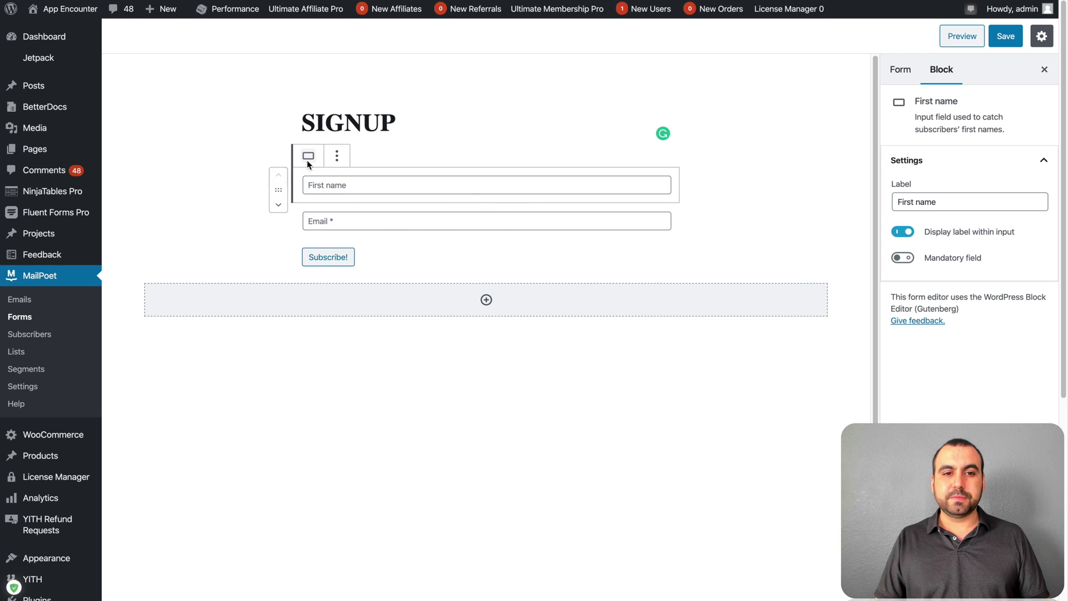
left_click(337, 159)
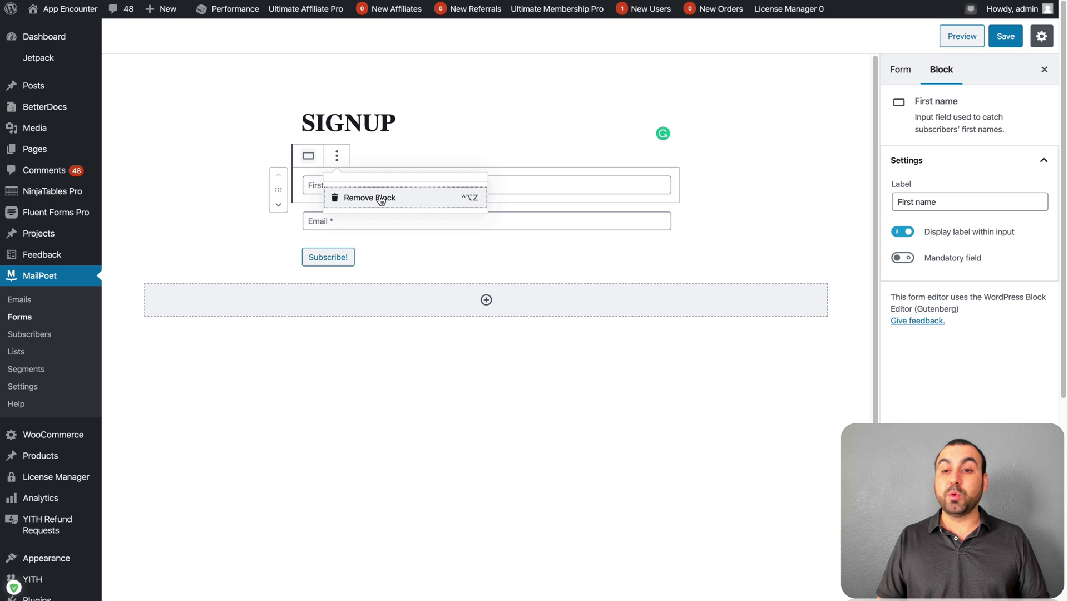
left_click(696, 238)
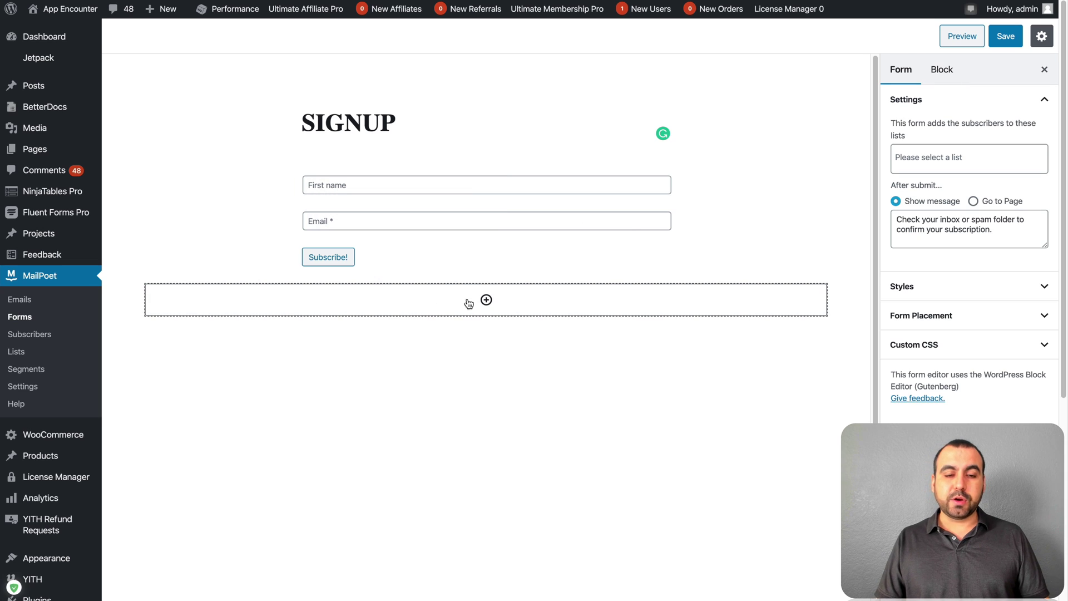
Start a new custom field from the Custom Fields blocks.
left_click(492, 302)
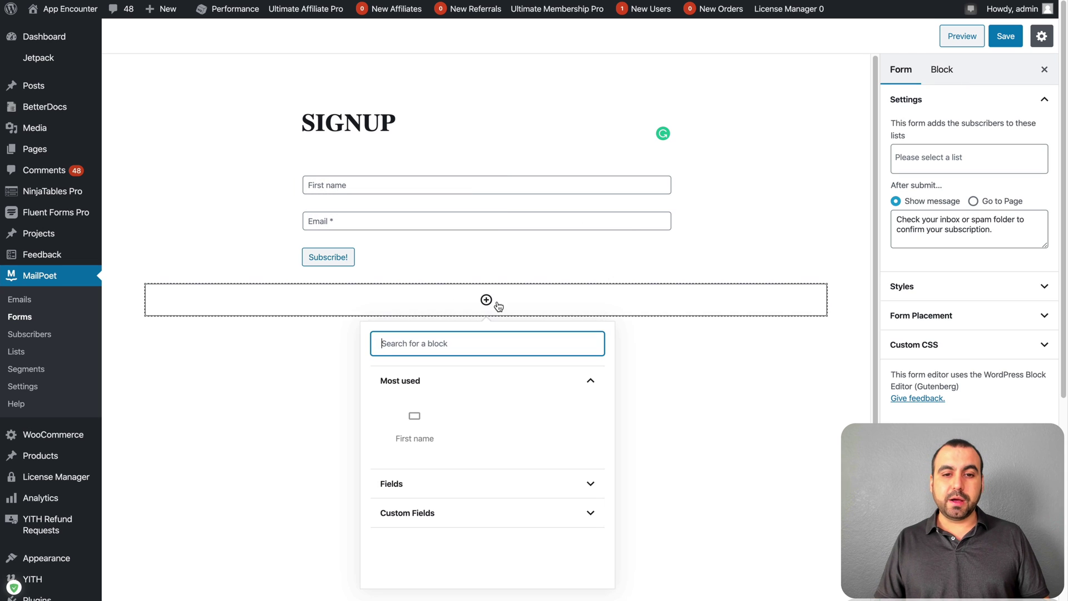
left_click(506, 386)
left_click(504, 405)
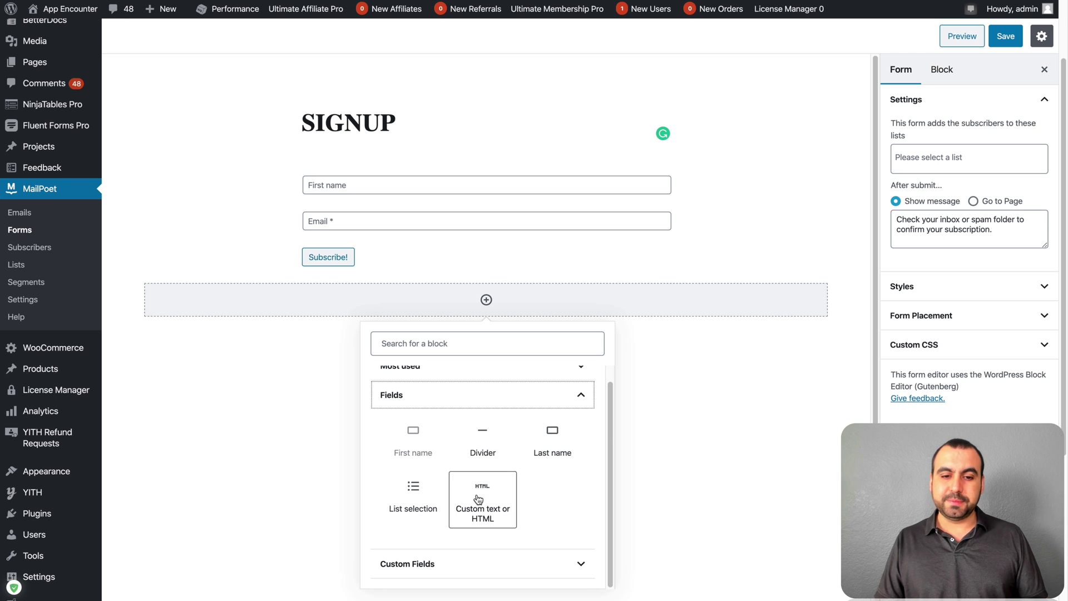
left_click(465, 564)
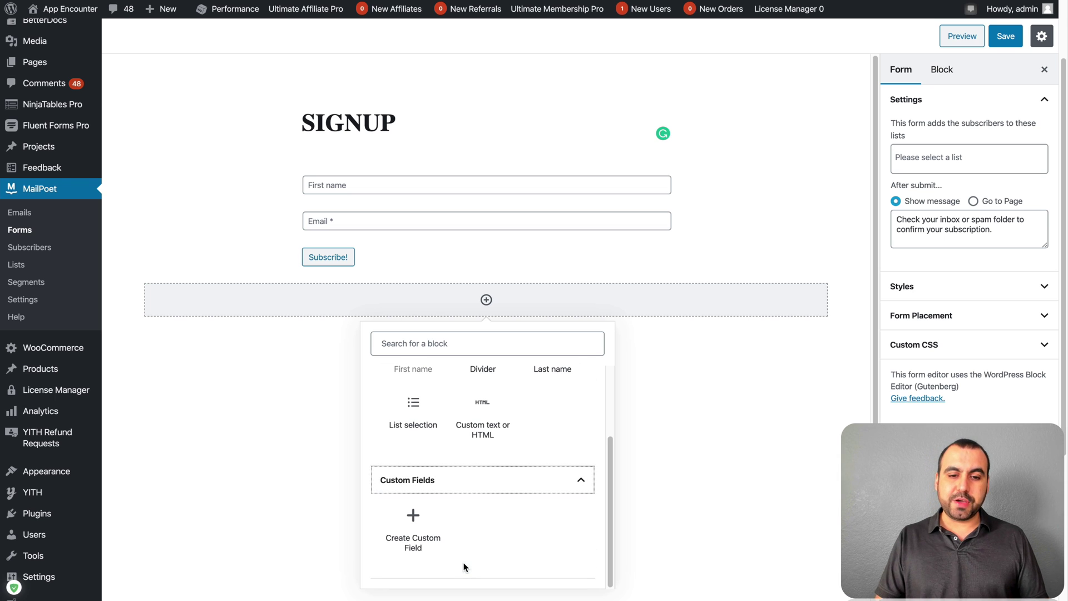
left_click(407, 526)
Create a mandatory Checkbox custom field named 'Do you a client' with a 'yes' option.
scroll(489, 404, "down", 1)
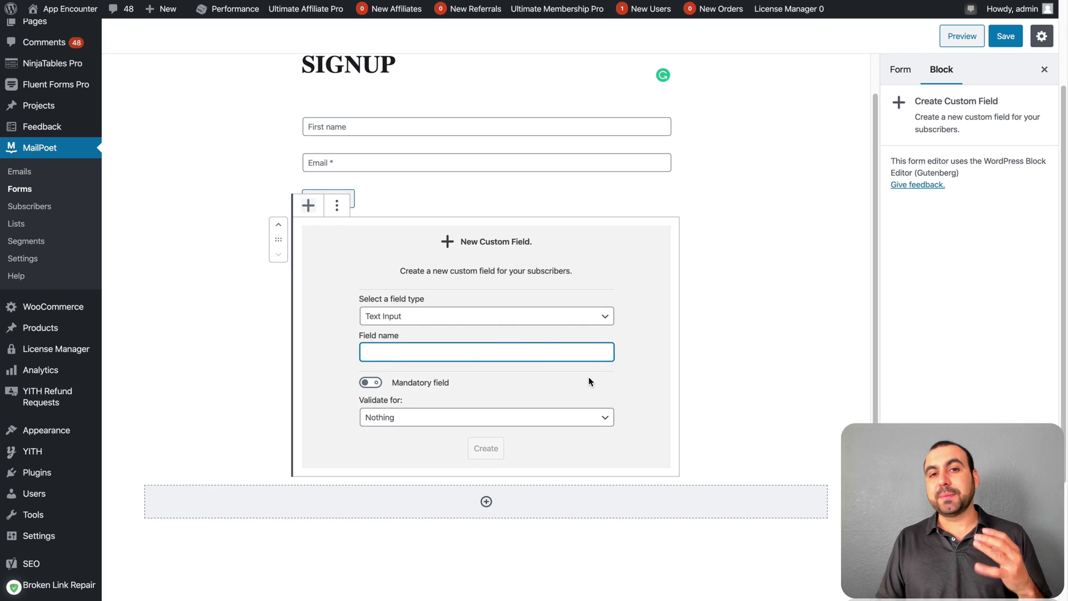
left_click(417, 317)
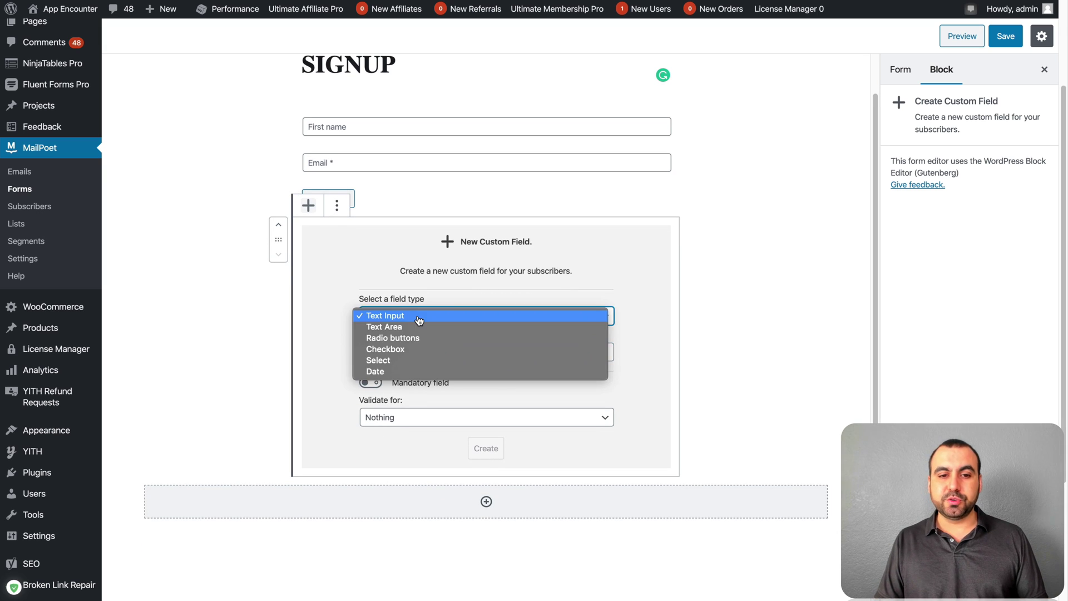
left_click(418, 350)
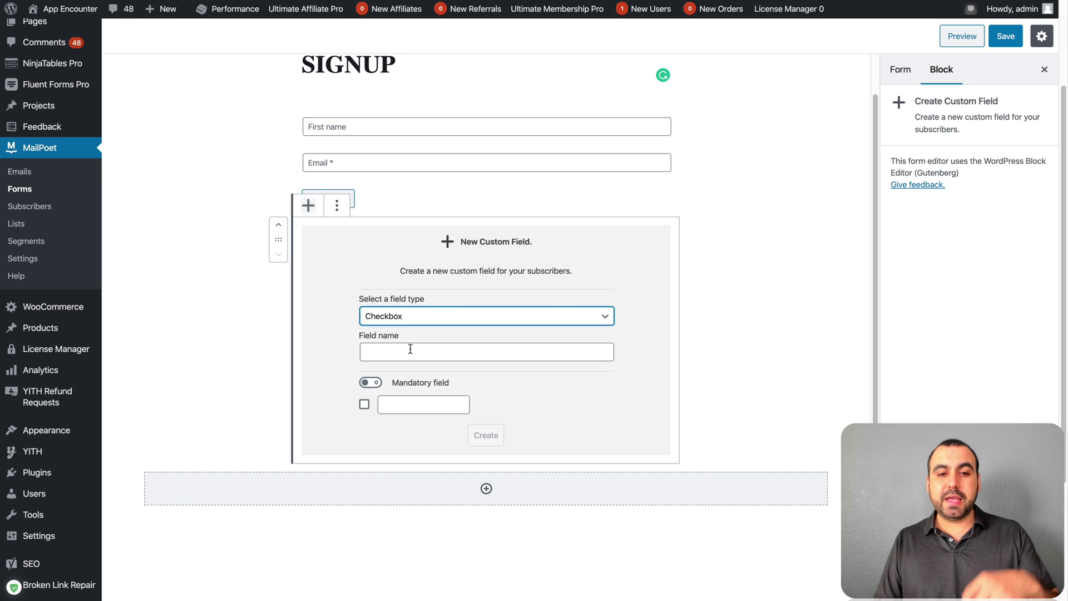
left_click(410, 349)
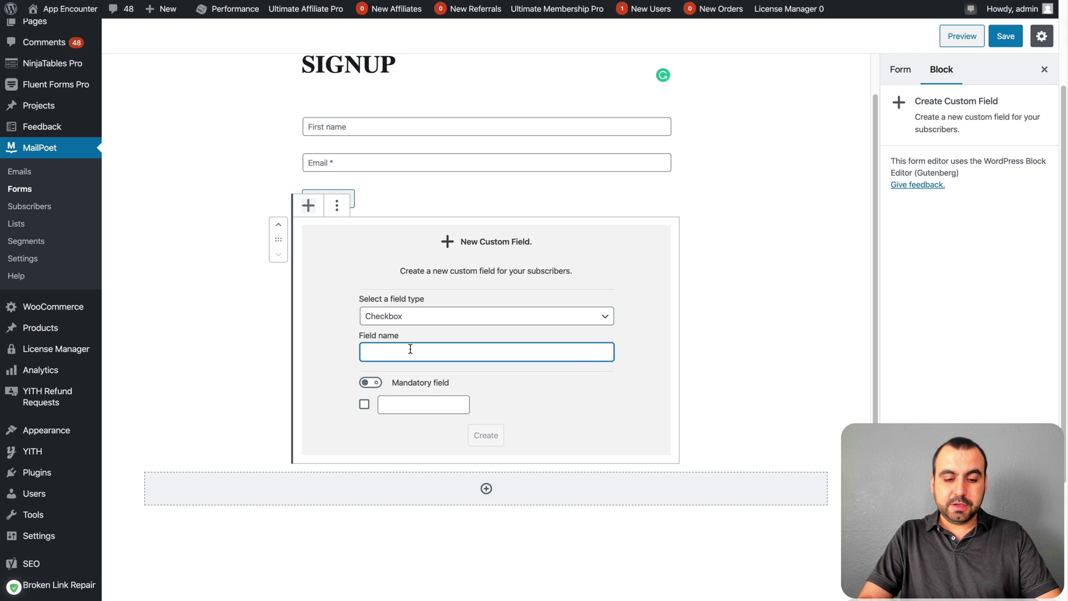
type("Do you ")
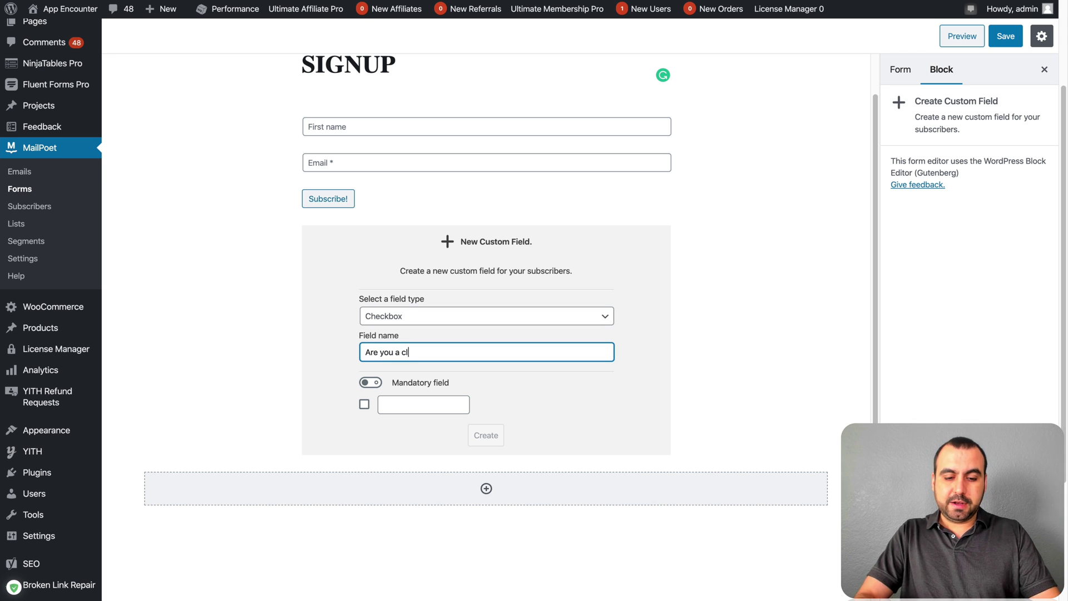
type("a client")
left_click(408, 403)
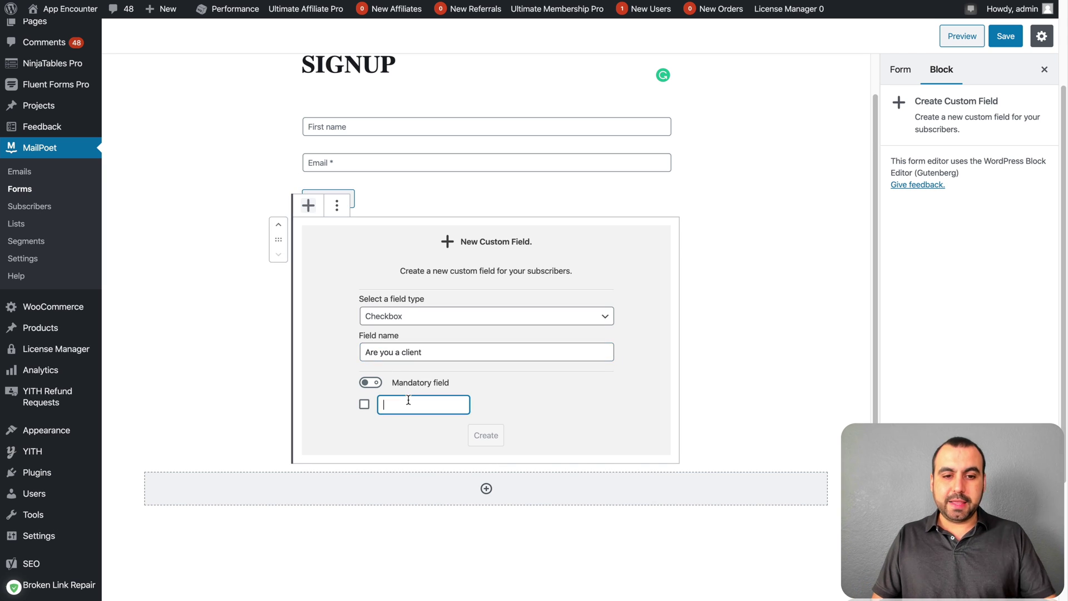
type("yes")
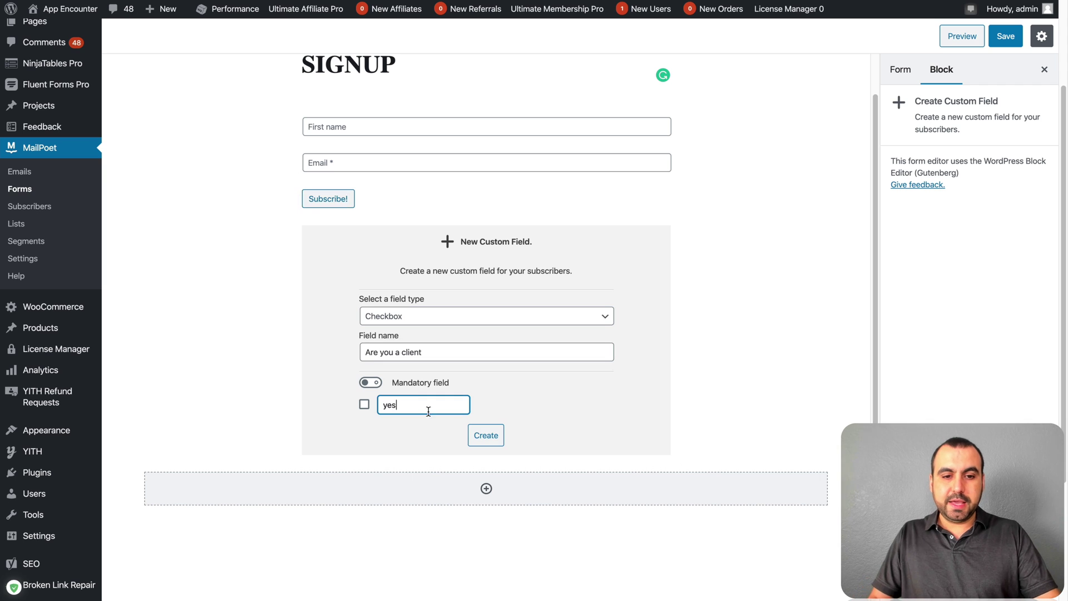
left_click(365, 404)
left_click(365, 405)
left_click(370, 383)
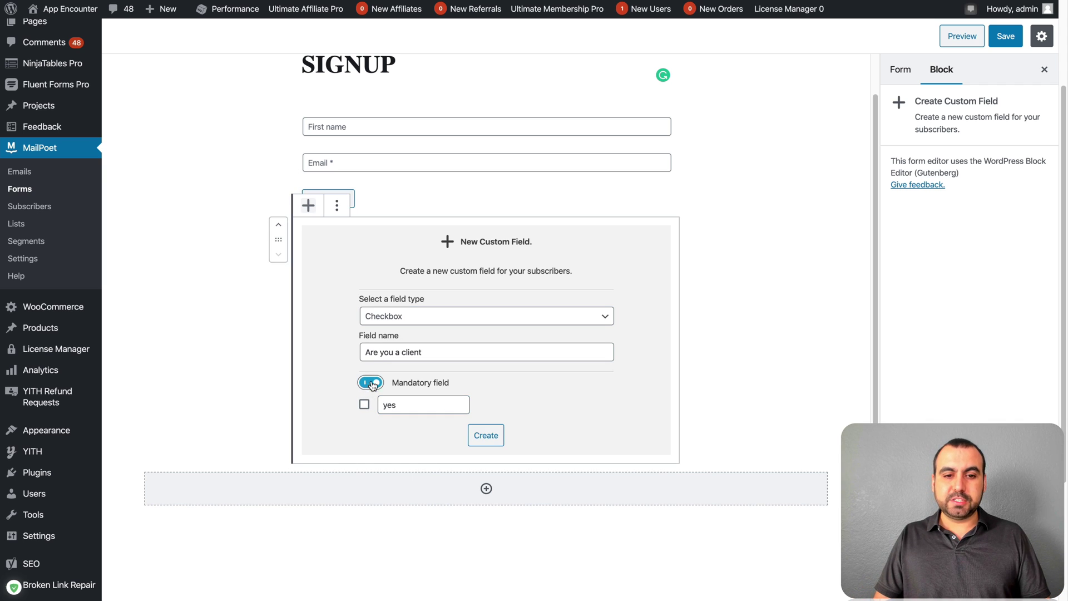
left_click(488, 438)
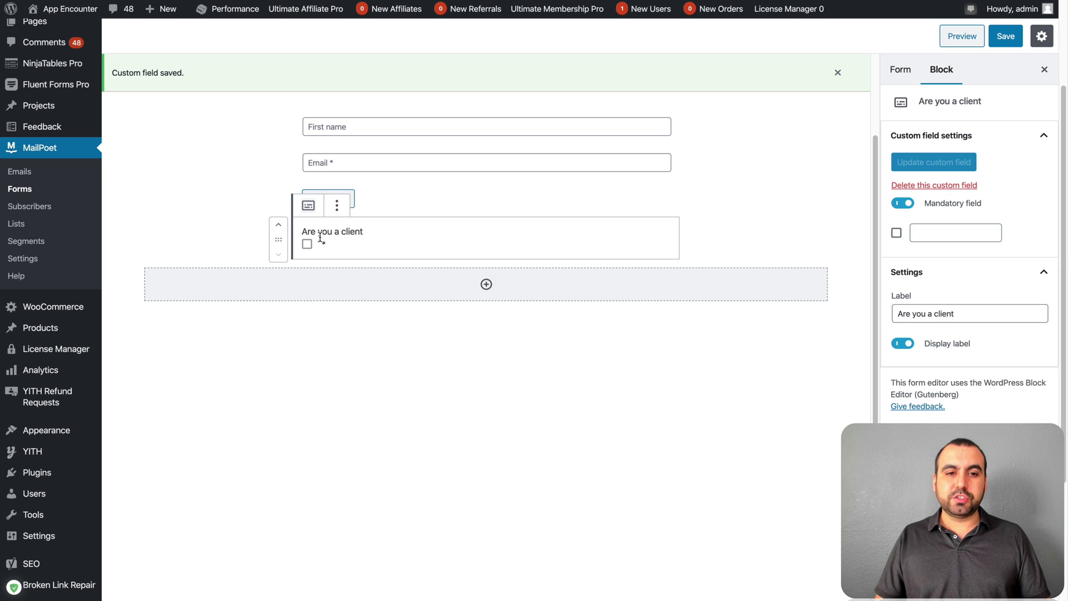
Move the client checkbox above the Subscribe! button and deselect it.
left_click(279, 224)
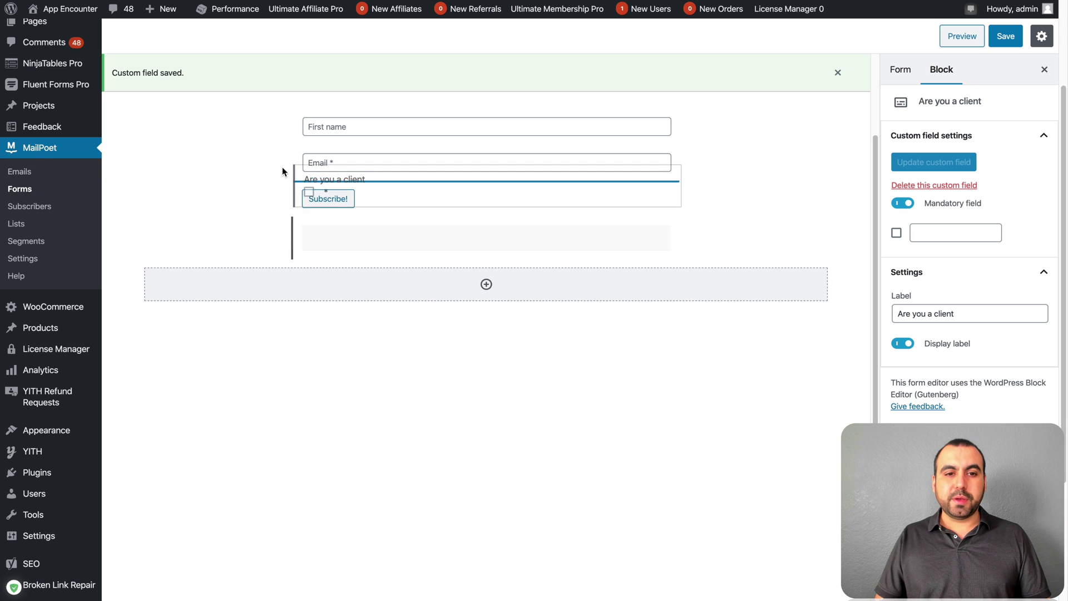
double_click(351, 198)
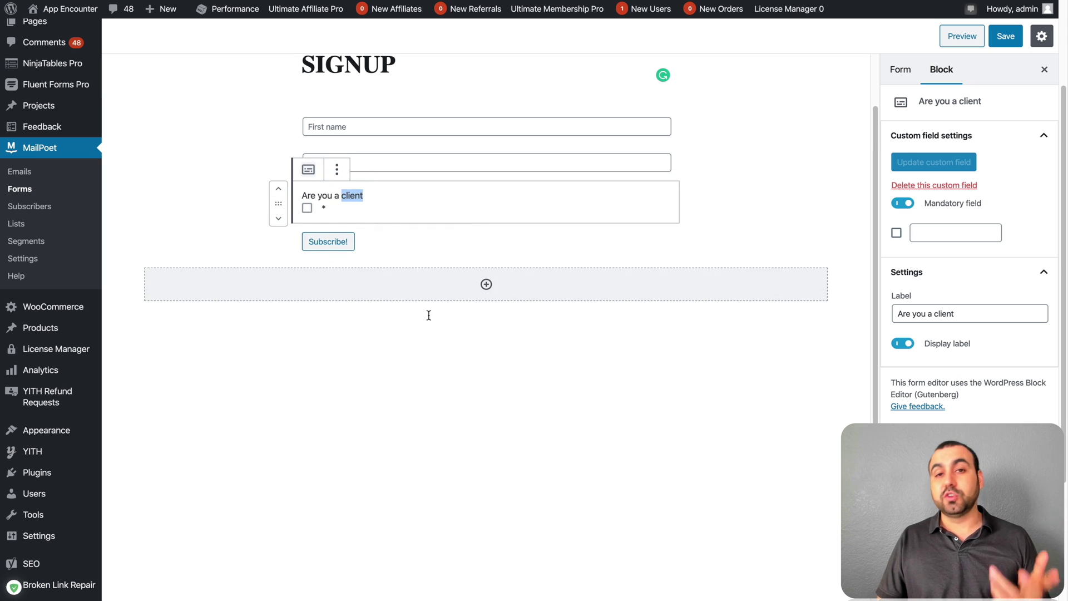
left_click(457, 389)
scroll(527, 303, "up", 2)
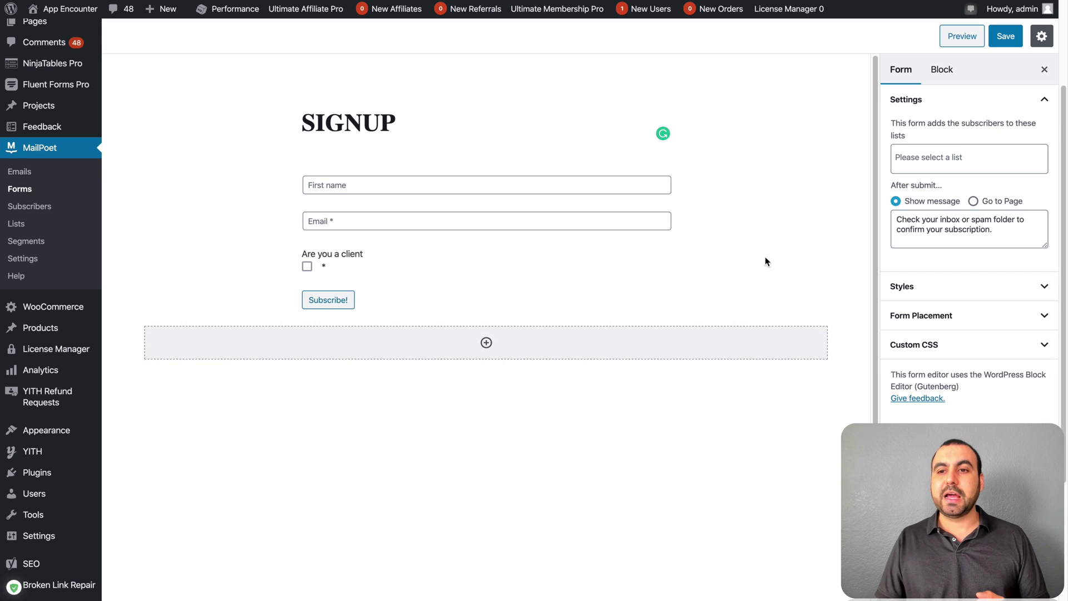